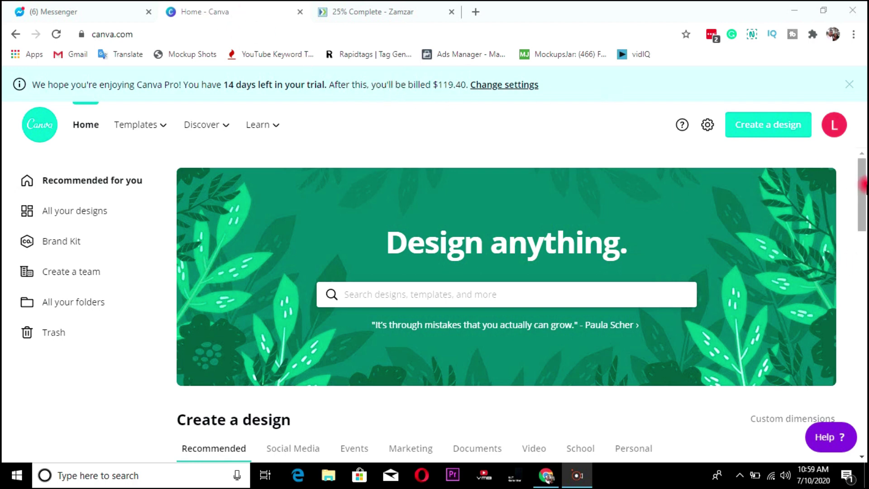
# Step: Start a blank Instagram Post design from the Social Media sizes on the Canva home page
pyautogui.scroll(-5, 862, 178)
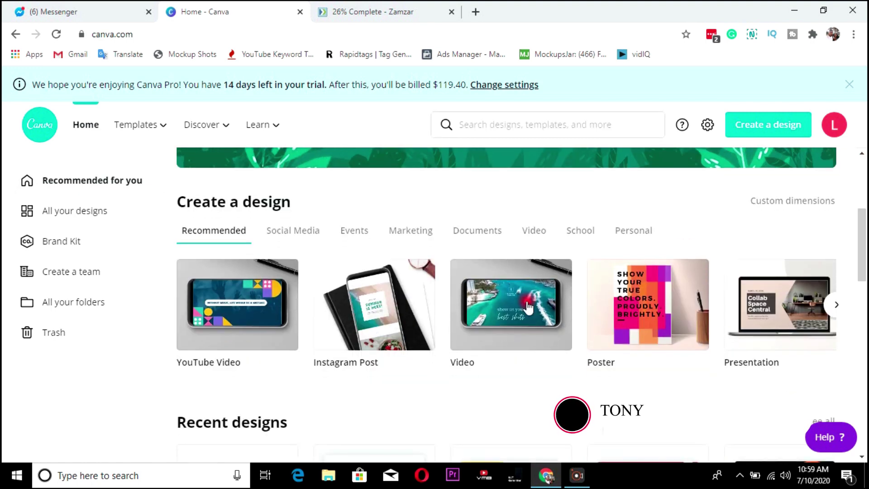
pyautogui.click(295, 232)
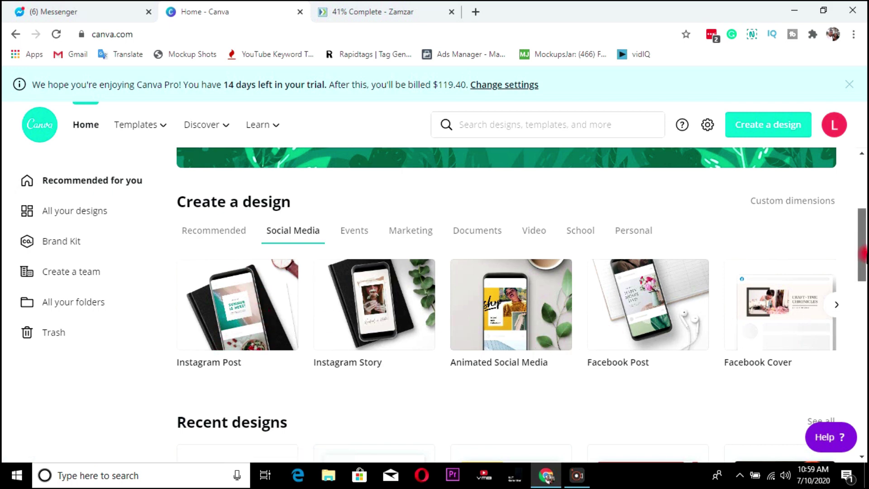
pyautogui.scroll(-1, 864, 254)
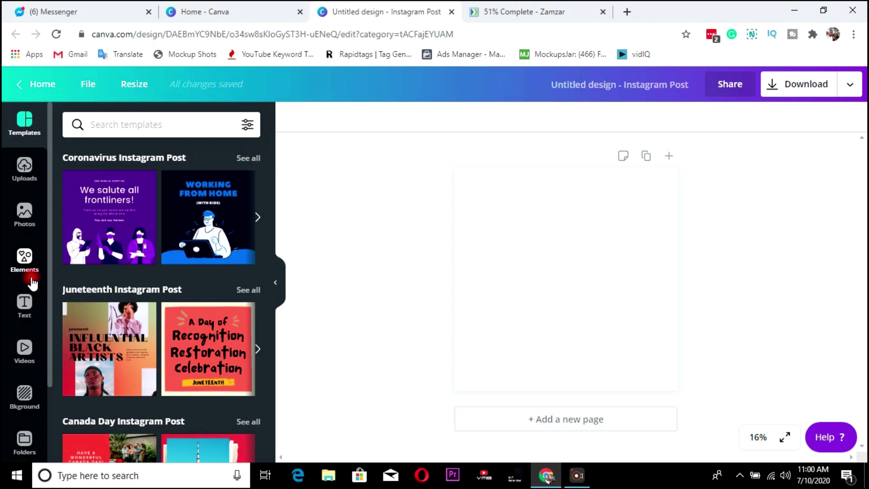
# Step: Add the man's red-shirt cut-out photo from Uploads and nudge it down and right
pyautogui.click(26, 179)
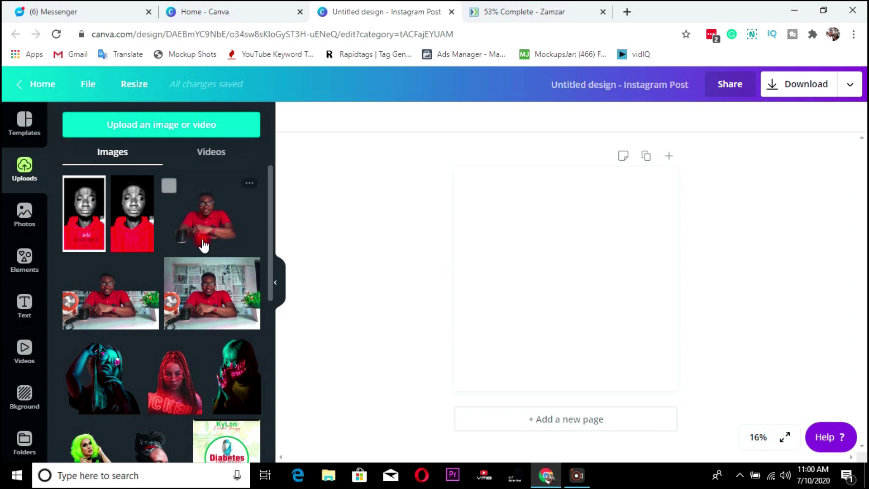
pyautogui.click(219, 227)
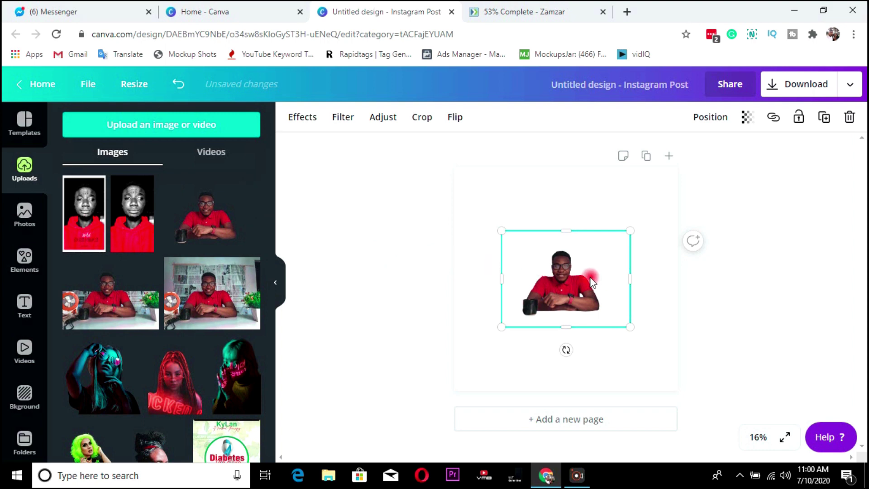
pyautogui.moveTo(582, 276); pyautogui.dragTo(604, 302)
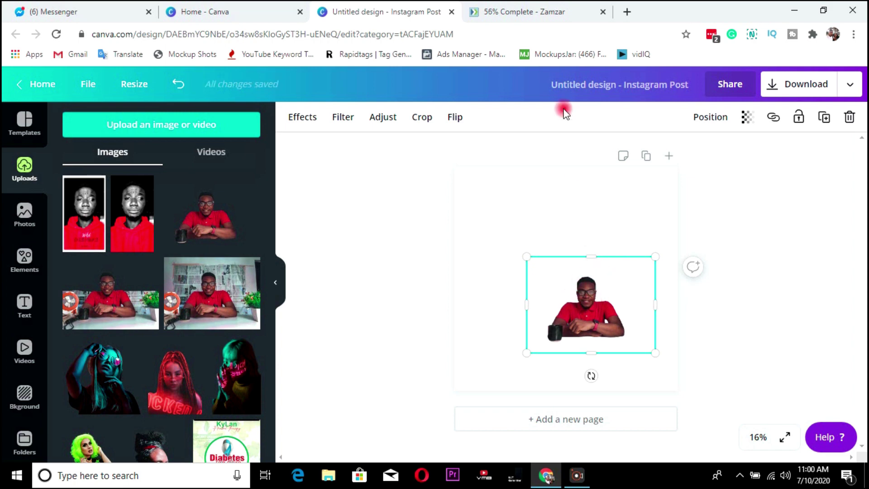
# Step: Load the remove.bg website in a new browser tab
pyautogui.click(627, 12)
pyautogui.write('remove.bg')
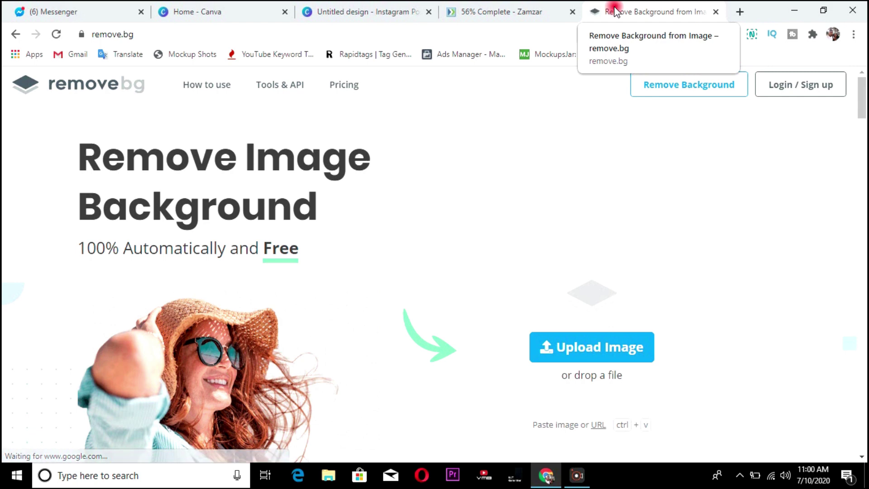
# Step: Back in Canva, enlarge the man's photo to full page height and shift it past the right edge
pyautogui.click(317, 6)
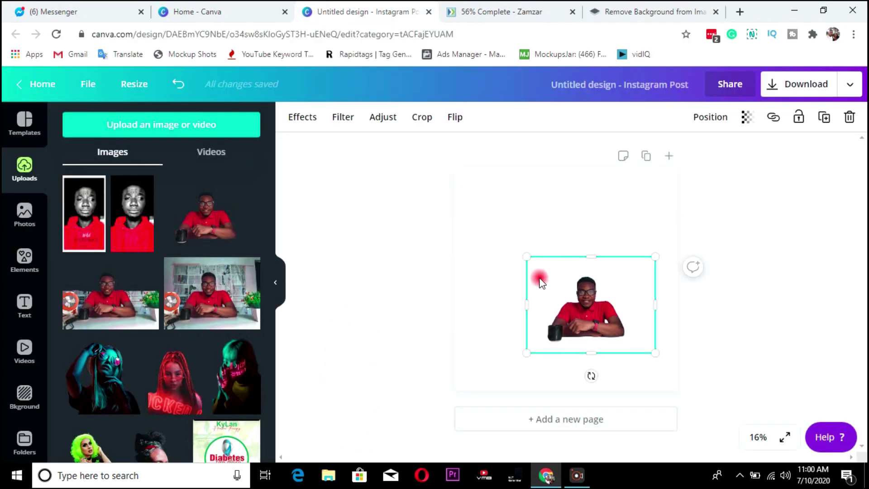
pyautogui.moveTo(596, 314); pyautogui.dragTo(590, 321)
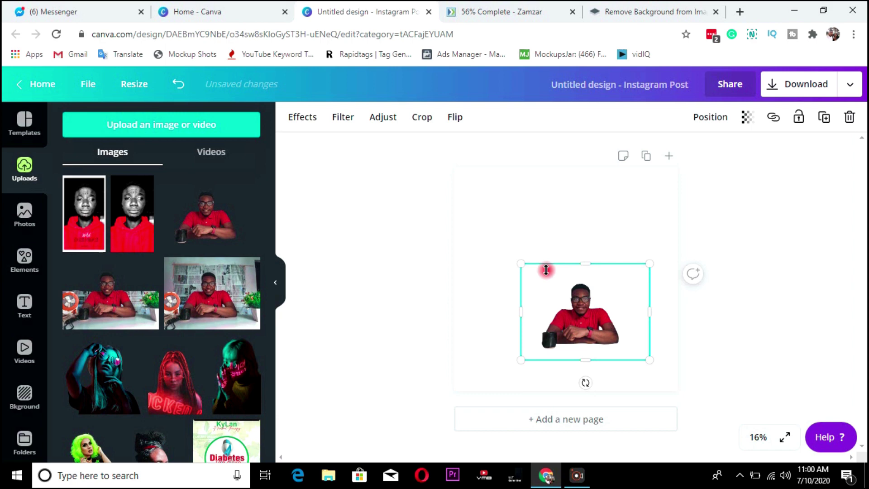
pyautogui.moveTo(510, 252); pyautogui.dragTo(476, 230)
pyautogui.moveTo(654, 360)
pyautogui.mouseDown()
pyautogui.moveTo(749, 401)
pyautogui.moveTo(746, 392)
pyautogui.moveTo(670, 359)
pyautogui.mouseUp()
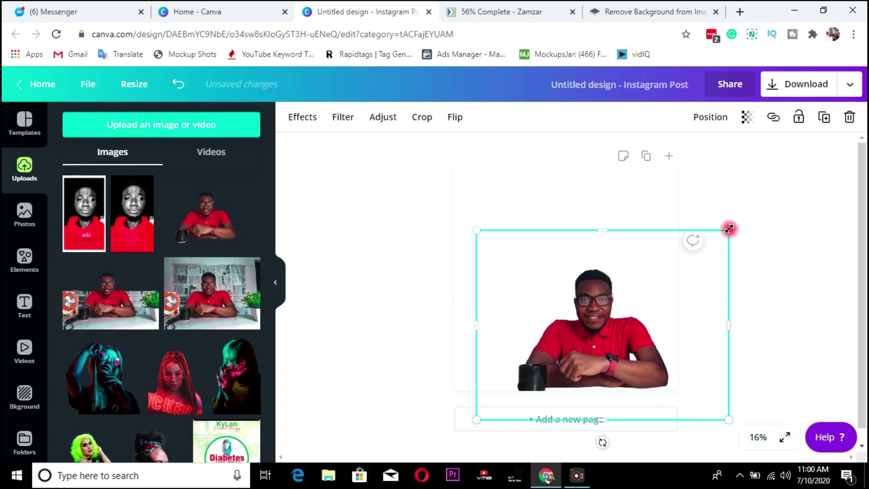
pyautogui.moveTo(731, 228); pyautogui.dragTo(771, 199)
pyautogui.moveTo(574, 305); pyautogui.dragTo(628, 303)
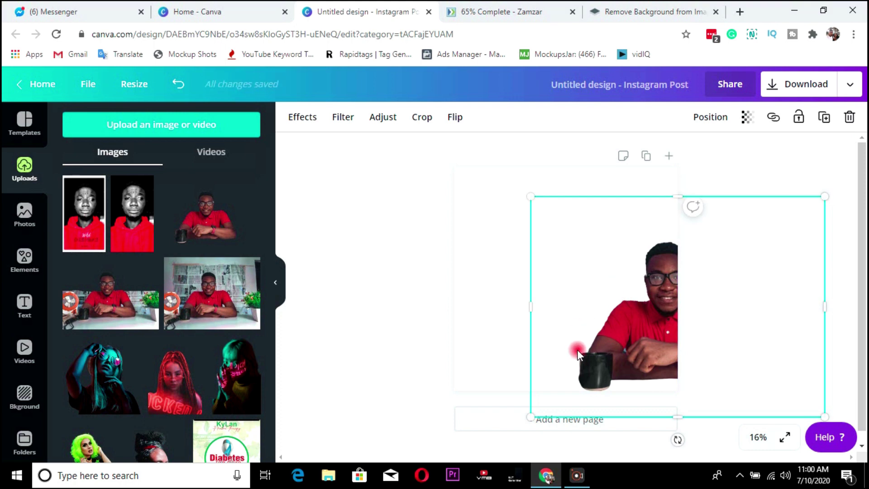
pyautogui.moveTo(527, 191); pyautogui.dragTo(496, 167)
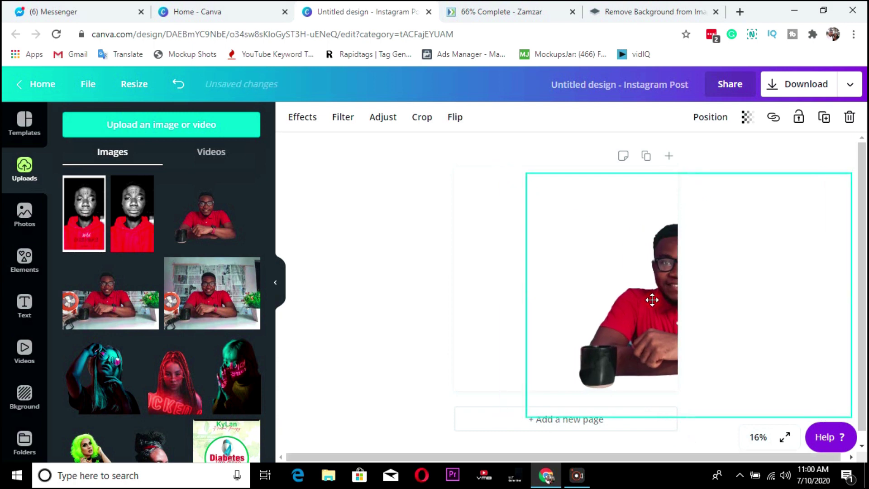
pyautogui.moveTo(653, 300); pyautogui.dragTo(658, 304)
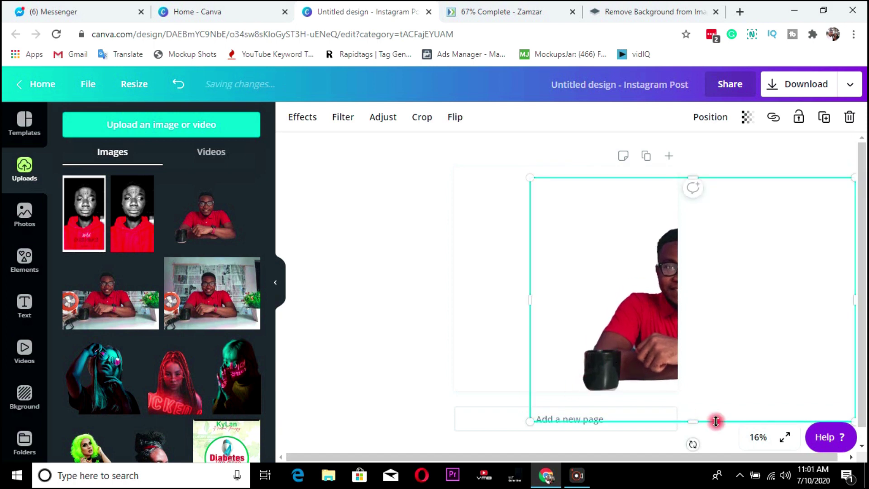
pyautogui.moveTo(694, 398); pyautogui.dragTo(692, 388)
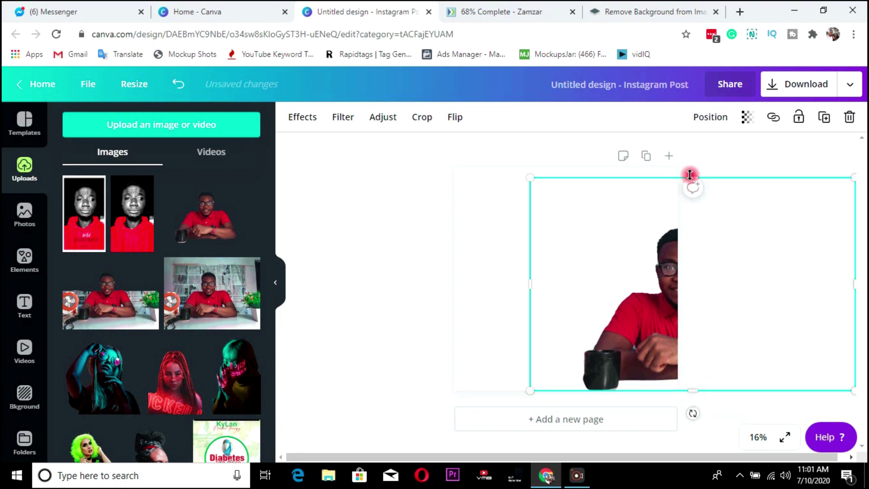
pyautogui.moveTo(690, 175); pyautogui.dragTo(691, 166)
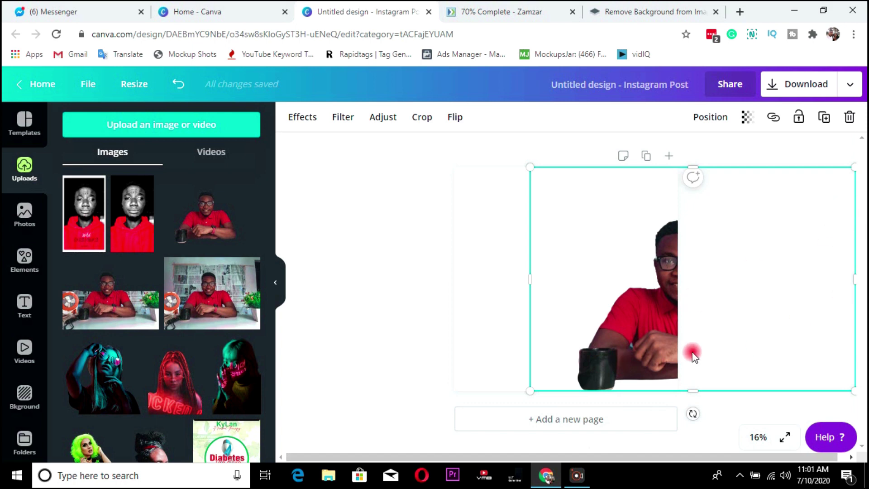
# Step: Duplicate page 1 and select the man's photo on the new page 2
pyautogui.click(648, 157)
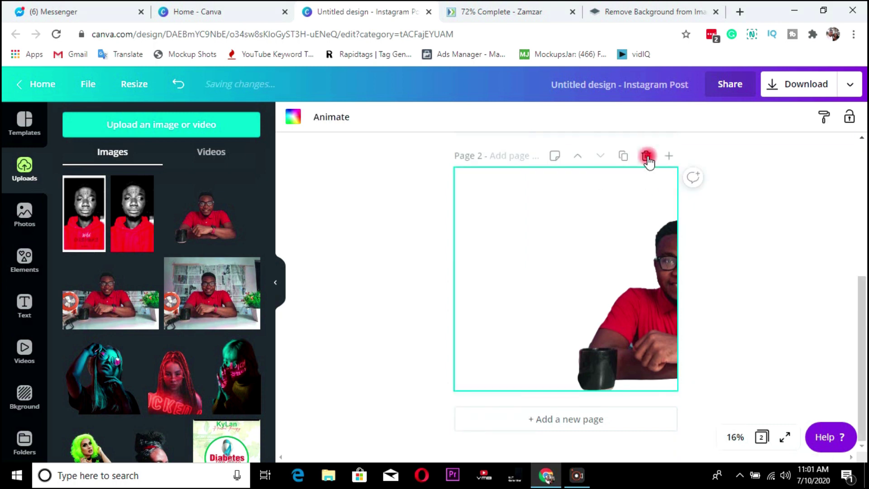
pyautogui.moveTo(864, 322); pyautogui.dragTo(866, 345)
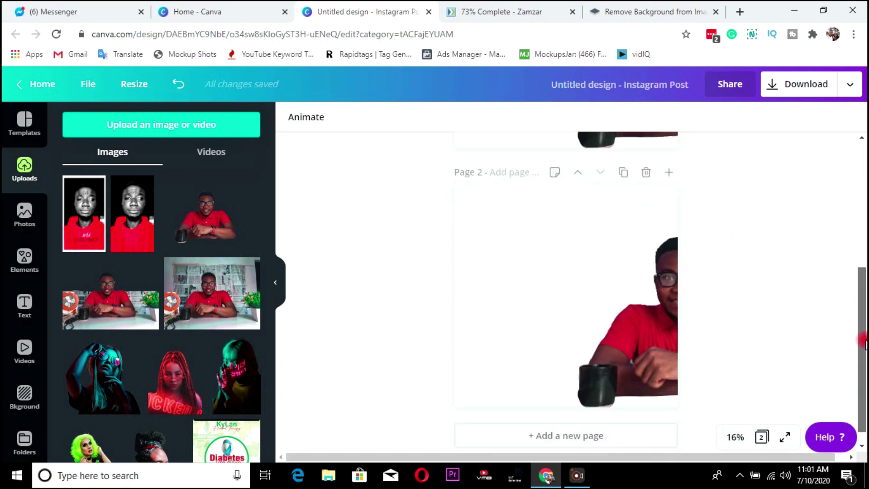
pyautogui.click(664, 340)
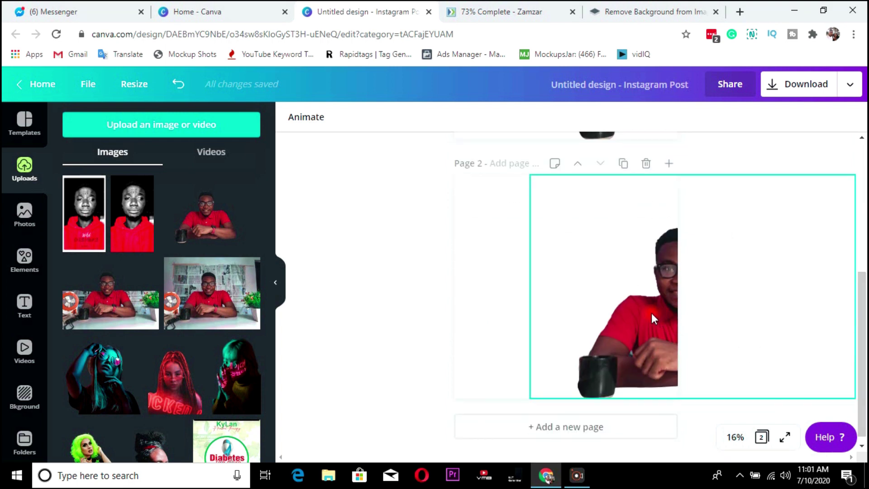
pyautogui.click(510, 285)
pyautogui.click(626, 283)
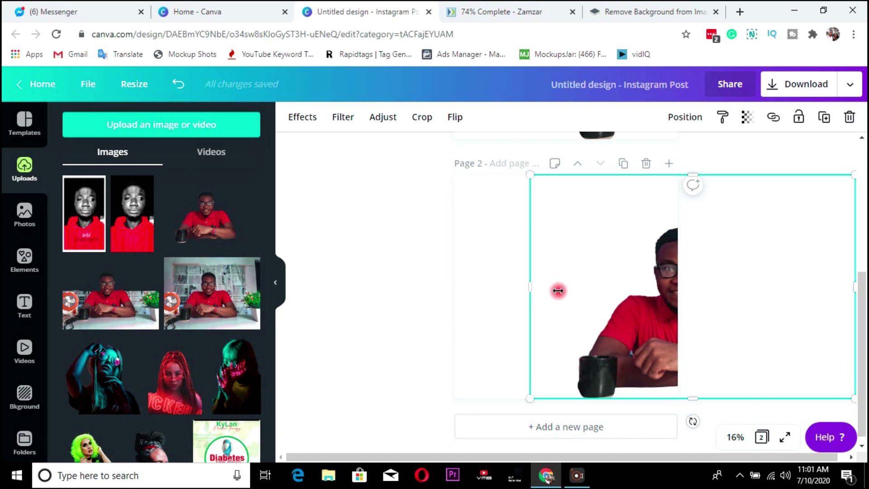
# Step: Crop off the half shown on page 1 and align the rest to page 2's left edge
pyautogui.moveTo(558, 291); pyautogui.dragTo(682, 288)
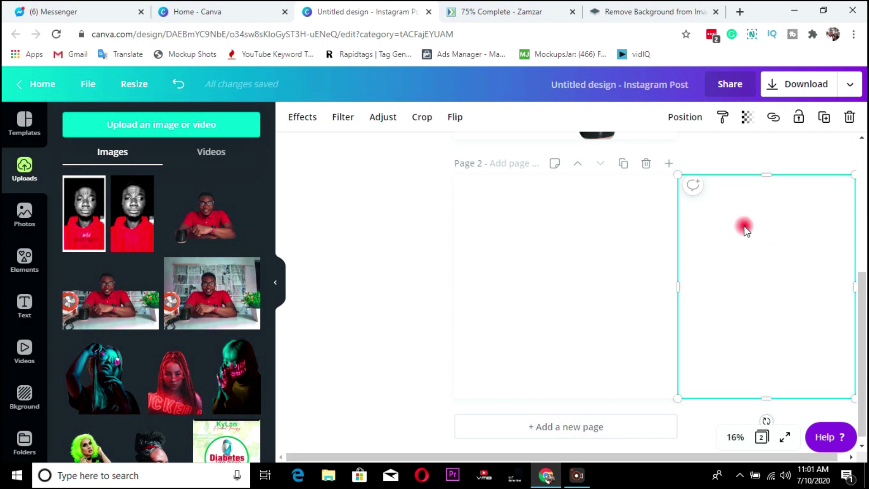
pyautogui.moveTo(755, 236); pyautogui.dragTo(533, 239)
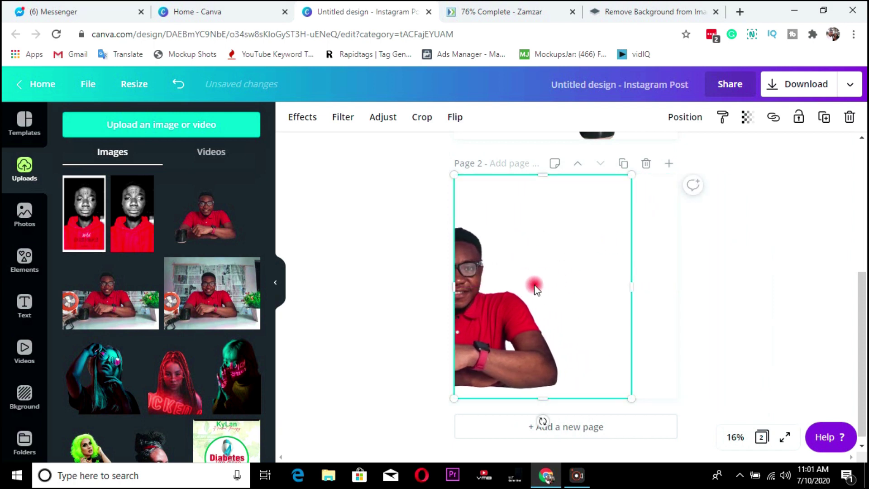
pyautogui.click(801, 295)
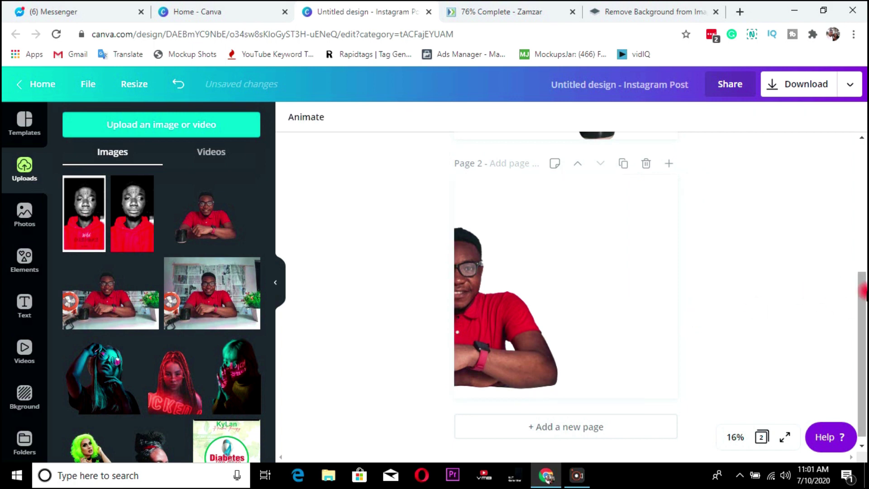
pyautogui.moveTo(859, 266); pyautogui.dragTo(862, 174)
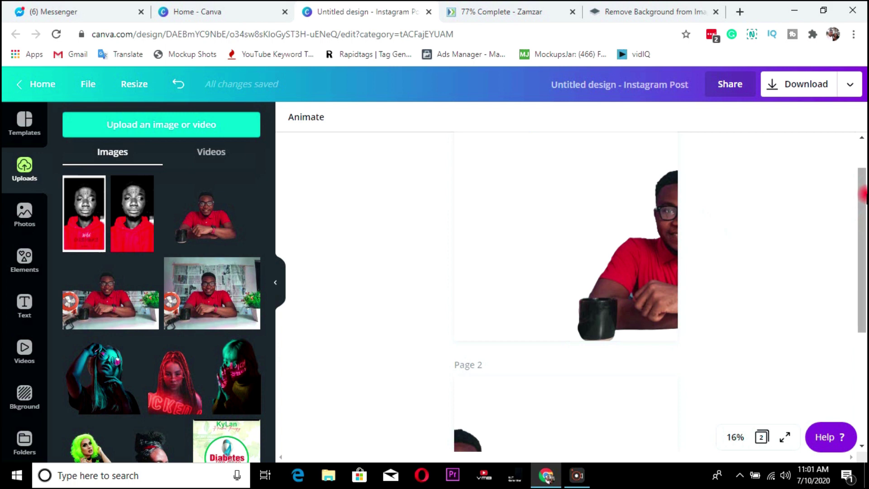
pyautogui.moveTo(863, 194); pyautogui.dragTo(864, 340)
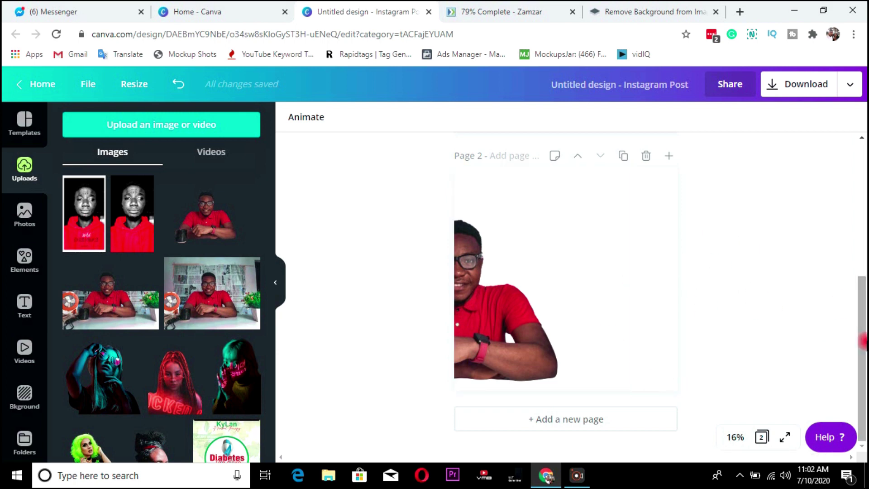
pyautogui.moveTo(862, 339); pyautogui.dragTo(843, 312)
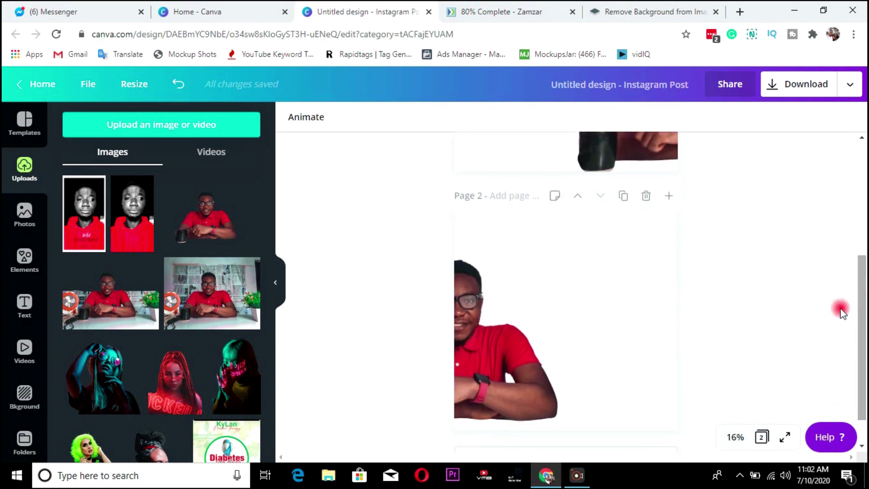
pyautogui.moveTo(854, 262); pyautogui.dragTo(864, 316)
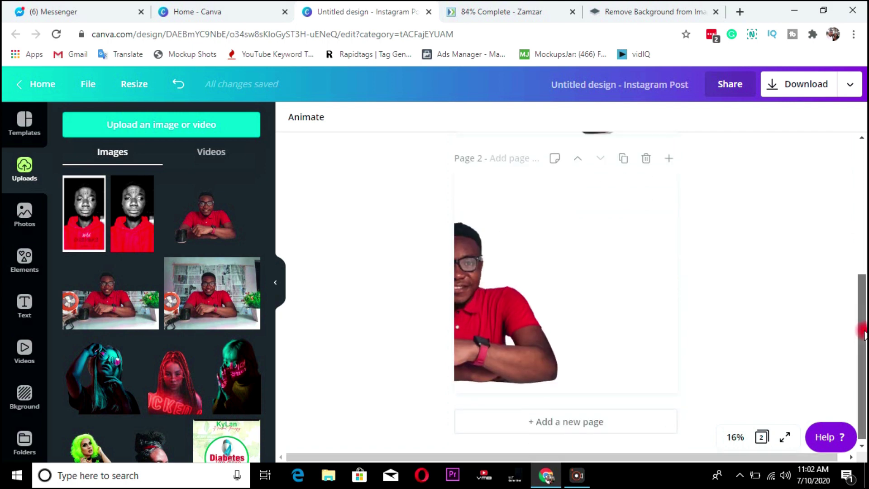
pyautogui.scroll(5, 861, 326)
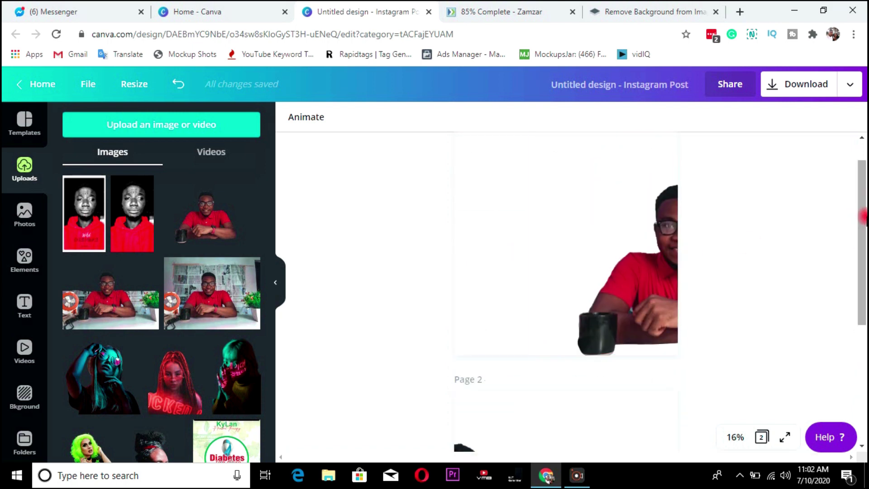
pyautogui.scroll(1, 861, 181)
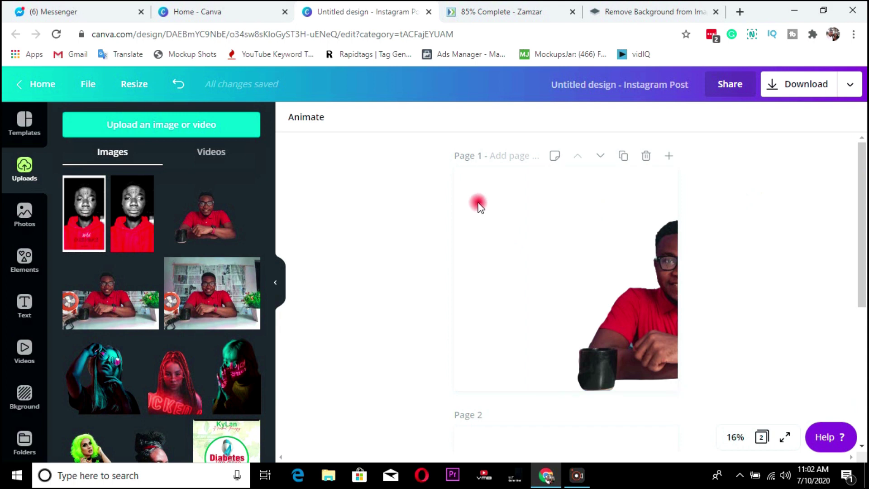
# Step: Add the HUGE SALE text combination to page 1
pyautogui.click(25, 306)
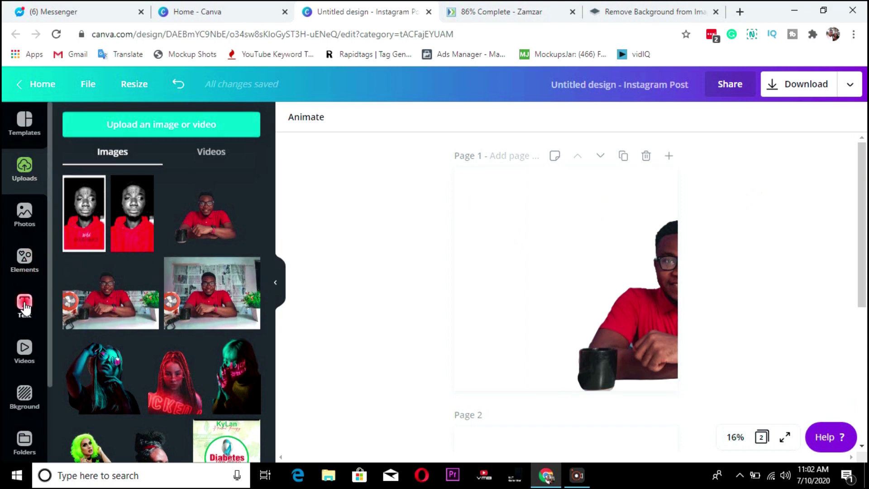
pyautogui.click(138, 319)
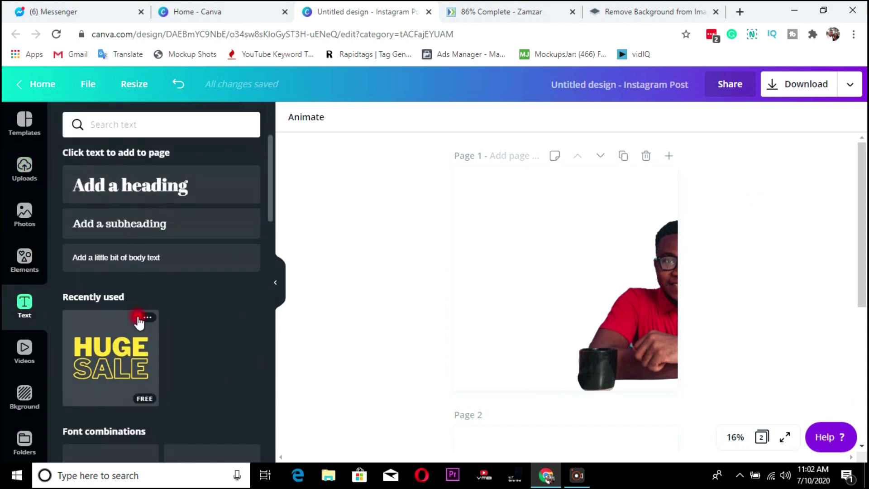
pyautogui.click(110, 360)
# Step: Delete the SALE line and move the yellow HUGE heading up-left beside the man
pyautogui.click(544, 290)
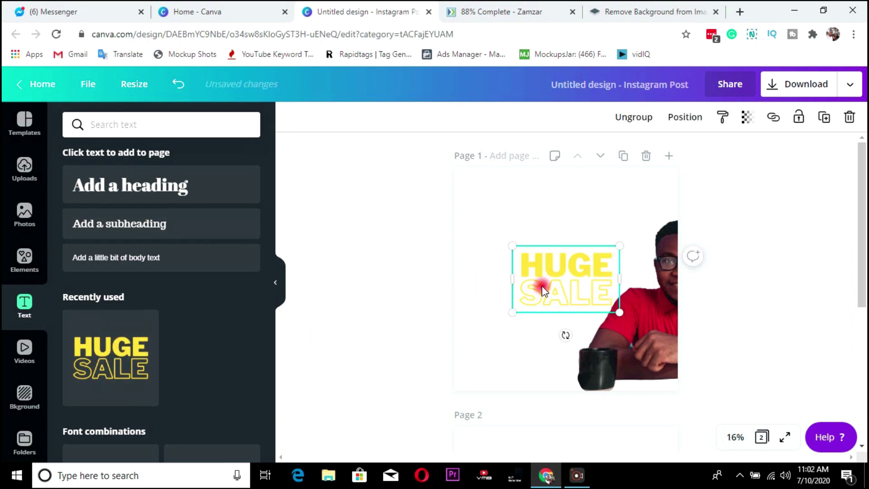
pyautogui.click(567, 278)
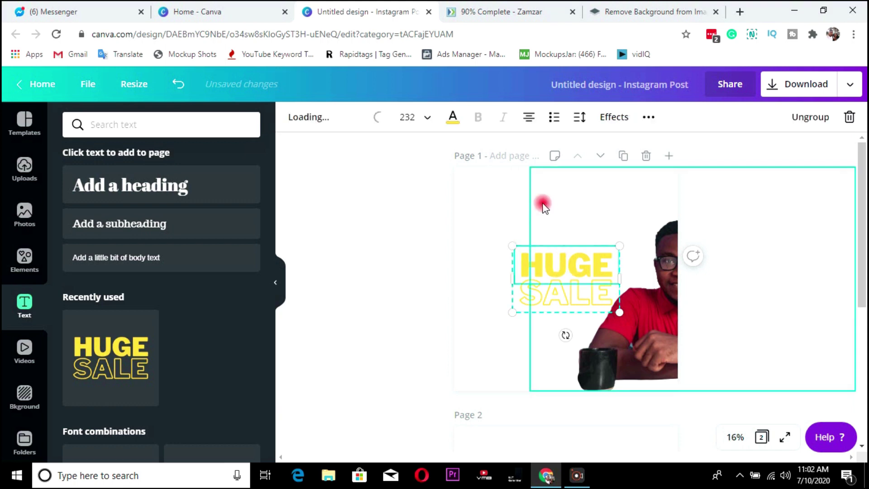
pyautogui.click(576, 299)
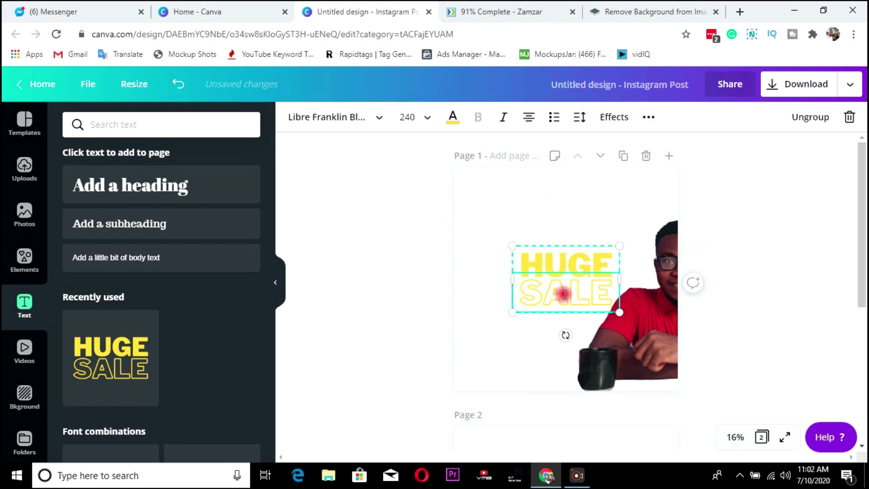
pyautogui.doubleClick(565, 294)
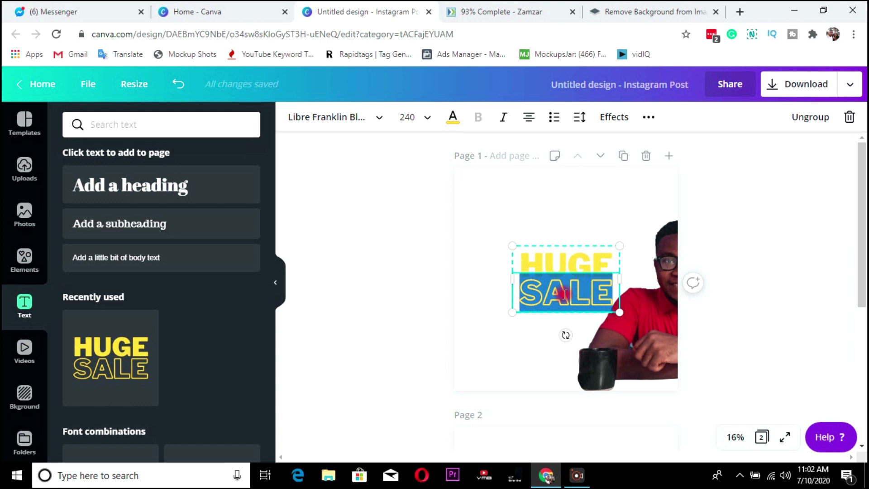
pyautogui.press('BackSpace')
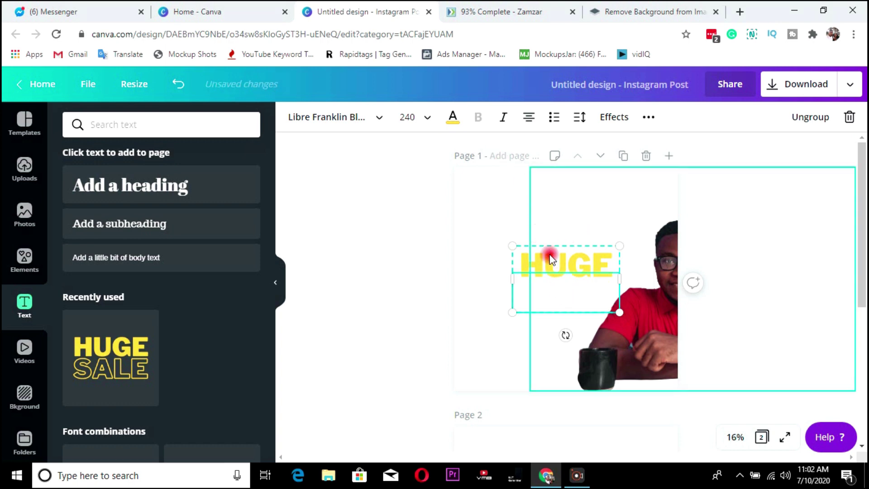
pyautogui.click(471, 256)
pyautogui.moveTo(563, 262); pyautogui.dragTo(514, 245)
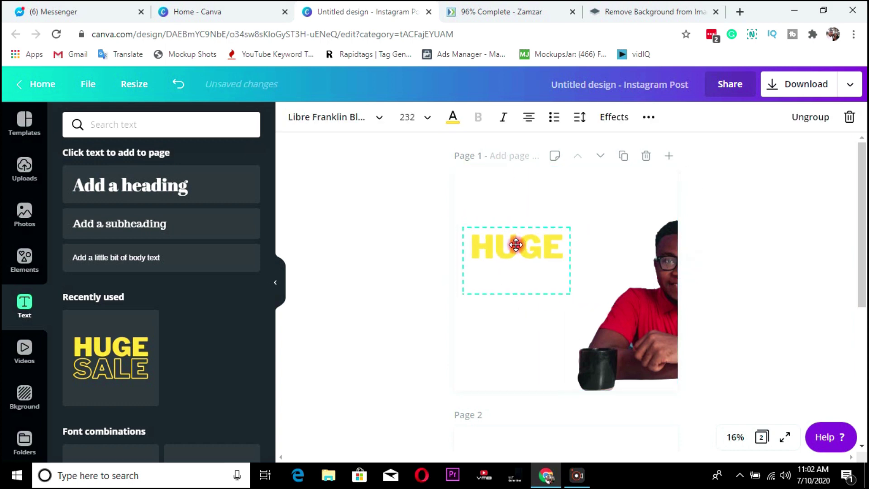
pyautogui.click(453, 119)
pyautogui.click(451, 132)
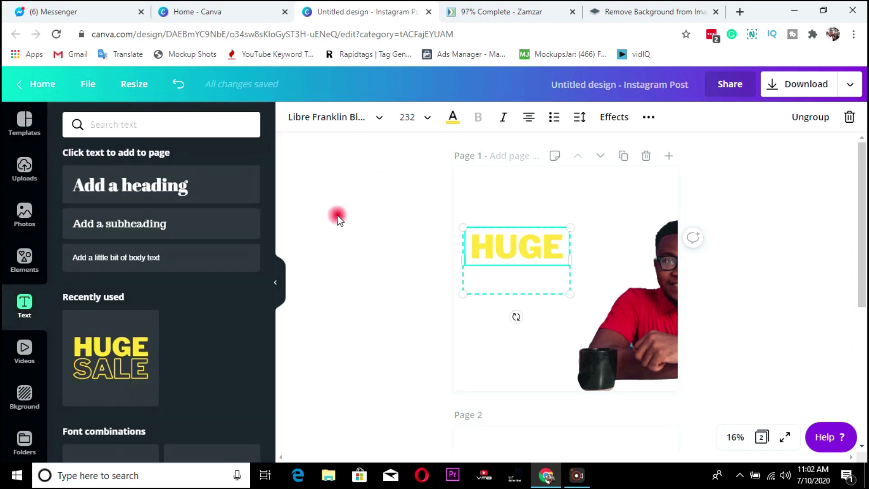
pyautogui.click(452, 118)
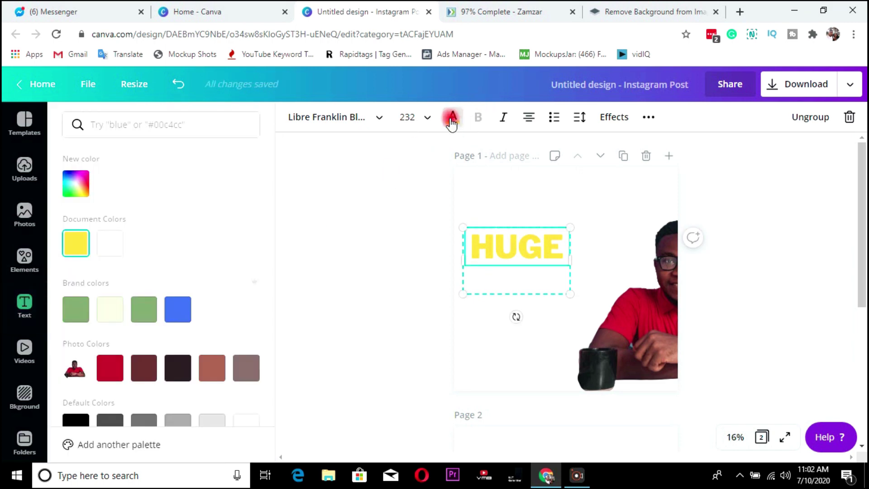
# Step: Recolour the HUGE heading to a custom dark navy
pyautogui.click(178, 309)
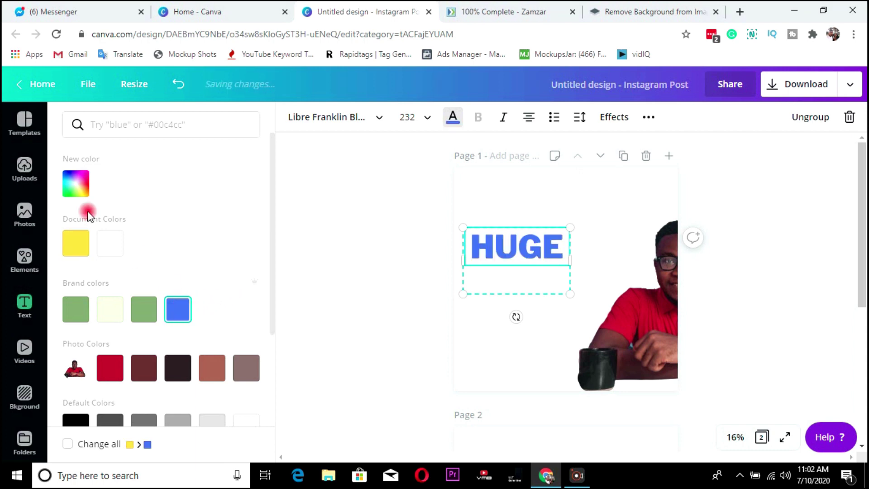
pyautogui.click(77, 184)
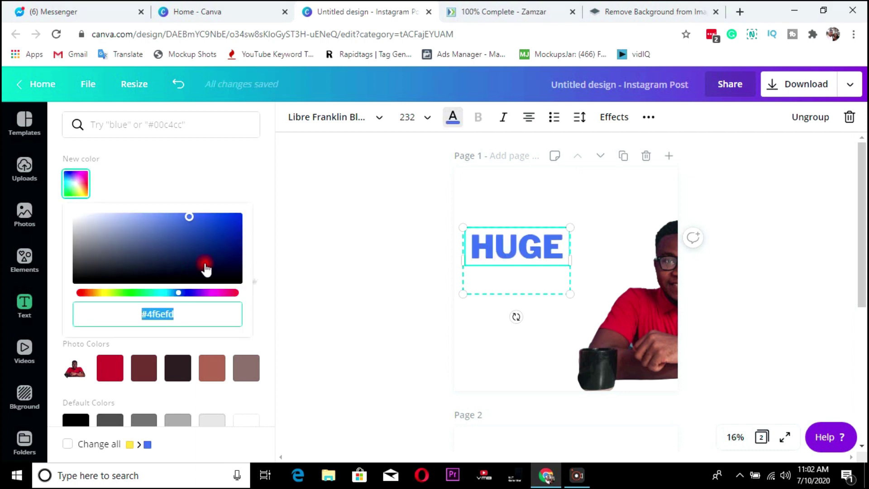
pyautogui.moveTo(206, 268); pyautogui.dragTo(230, 260)
pyautogui.click(505, 248)
# Step: Retype the heading as CAROUSEL DESIN, widening the box so CAROUSEL fits one line
pyautogui.click(525, 247)
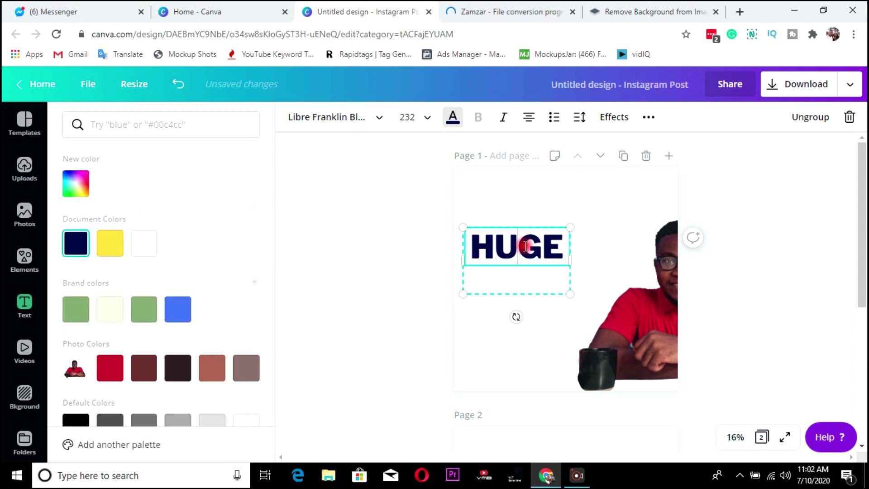
pyautogui.doubleClick(523, 246)
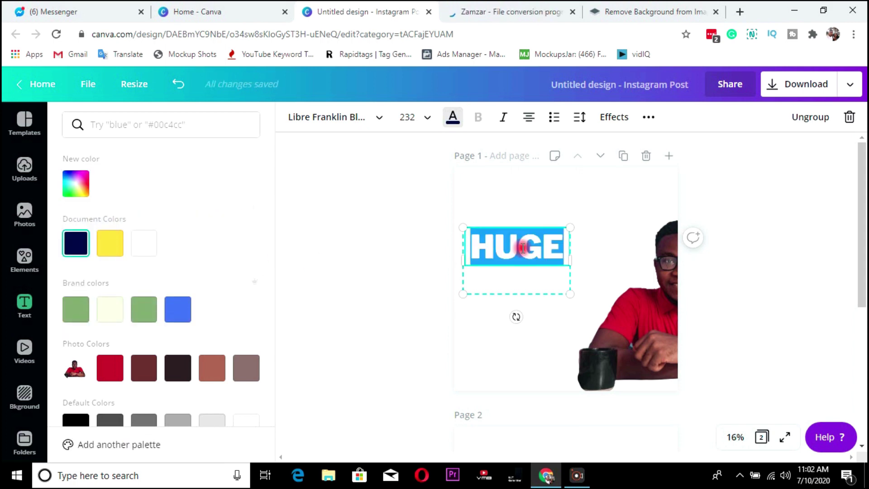
pyautogui.write('C')
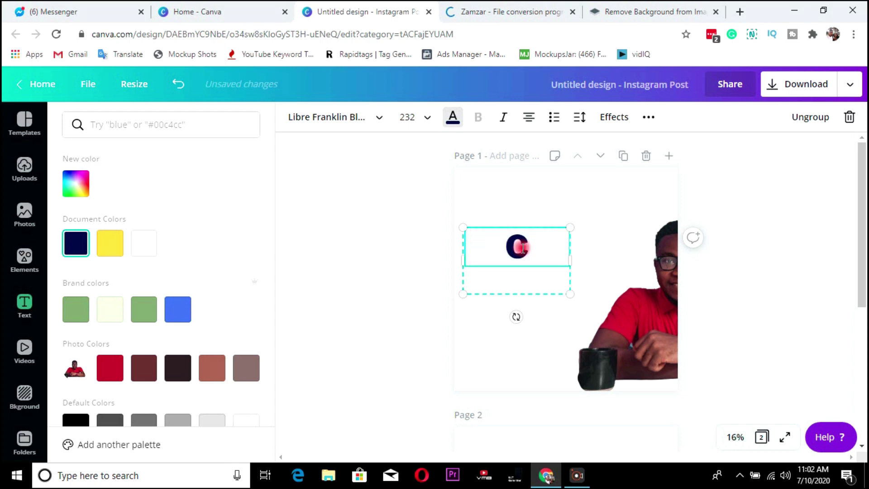
pyautogui.write('AROUSEL')
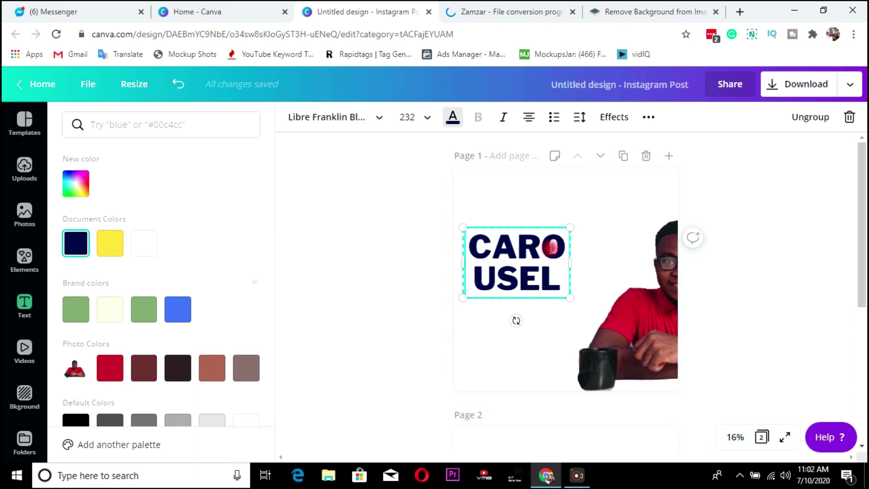
pyautogui.moveTo(592, 258); pyautogui.dragTo(619, 247)
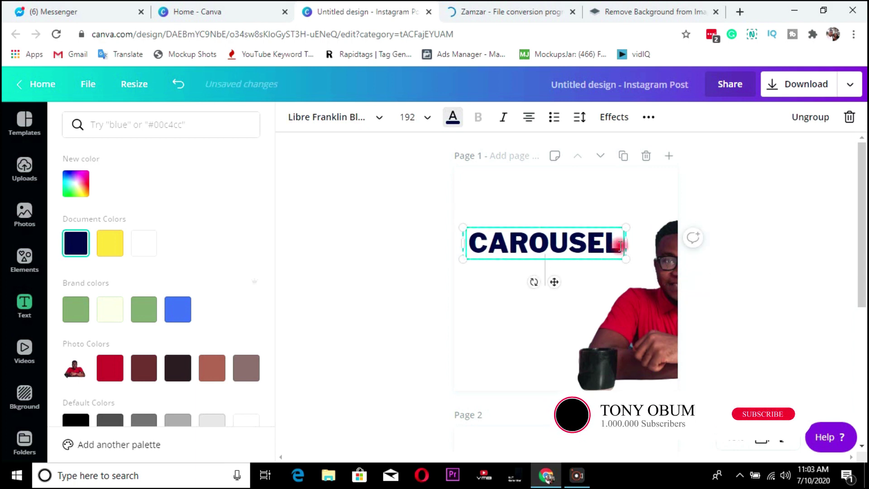
pyautogui.write('EL D')
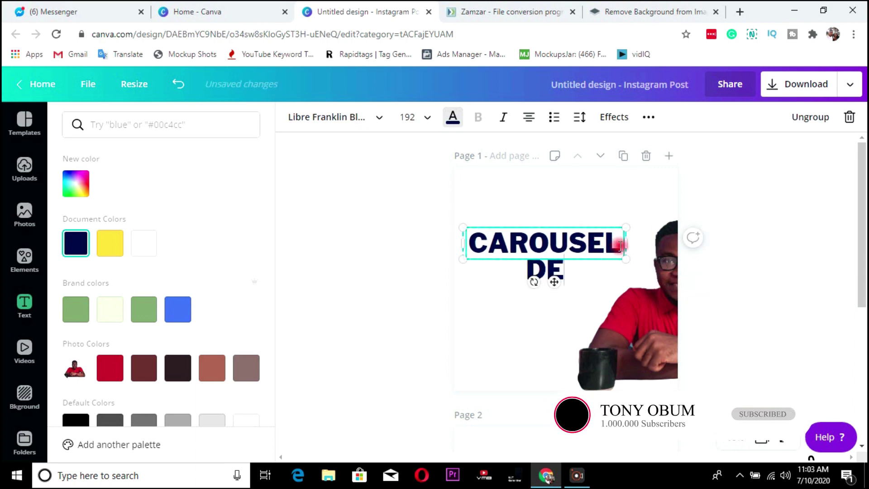
pyautogui.write('E')
pyautogui.press('BackSpace')
pyautogui.write('SIN')
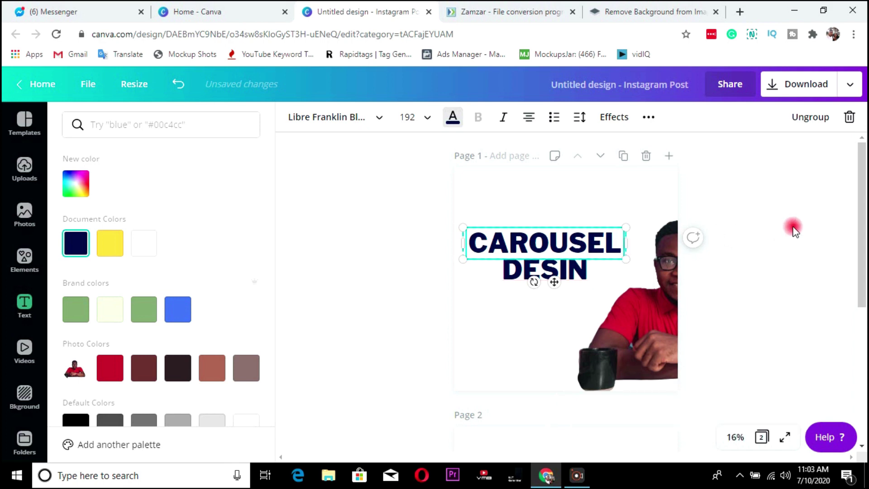
pyautogui.press('Escape')
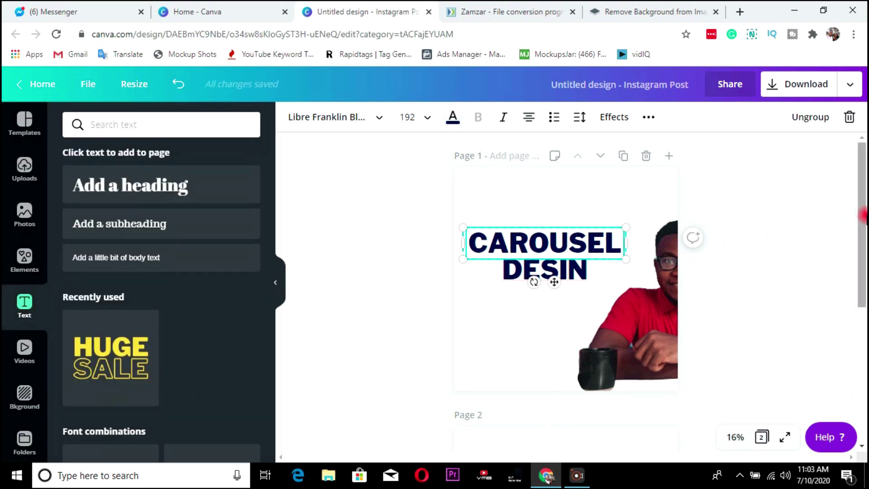
# Step: Duplicate the navy CAROUSEL DESIN heading from its more-options menu
pyautogui.click(846, 220)
pyautogui.scroll(-1, 724, 197)
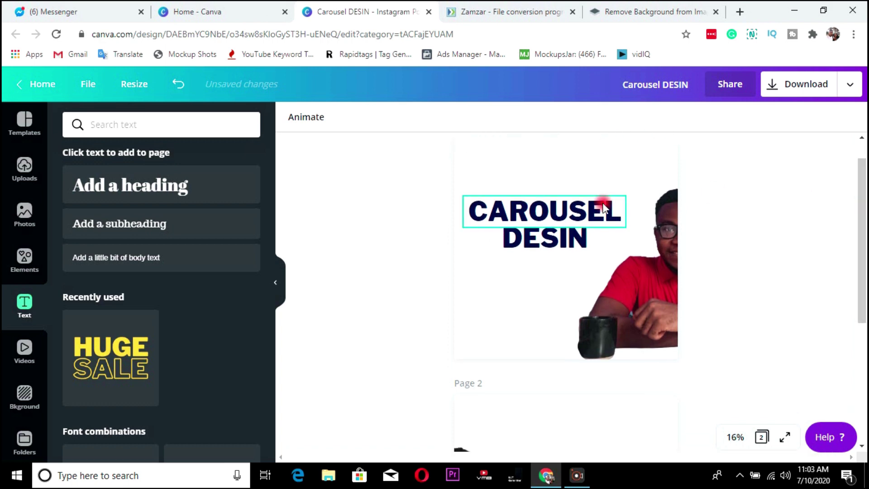
pyautogui.scroll(2, 600, 163)
pyautogui.click(553, 209)
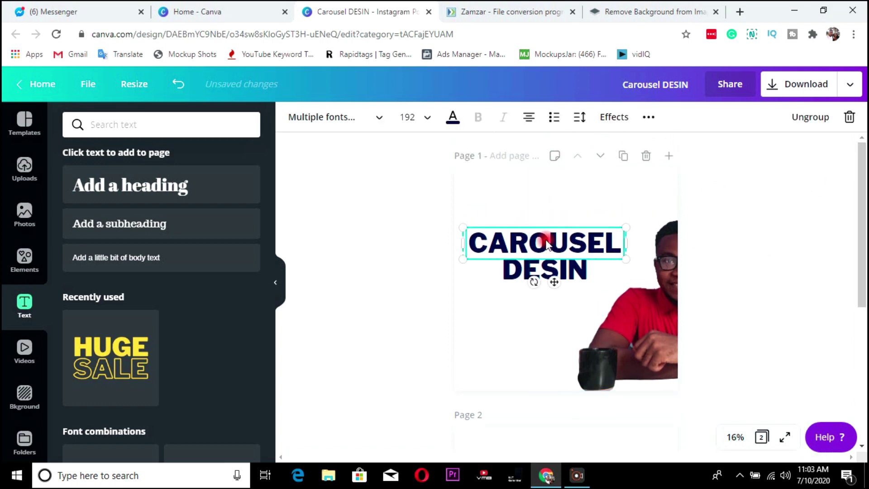
pyautogui.click(543, 240)
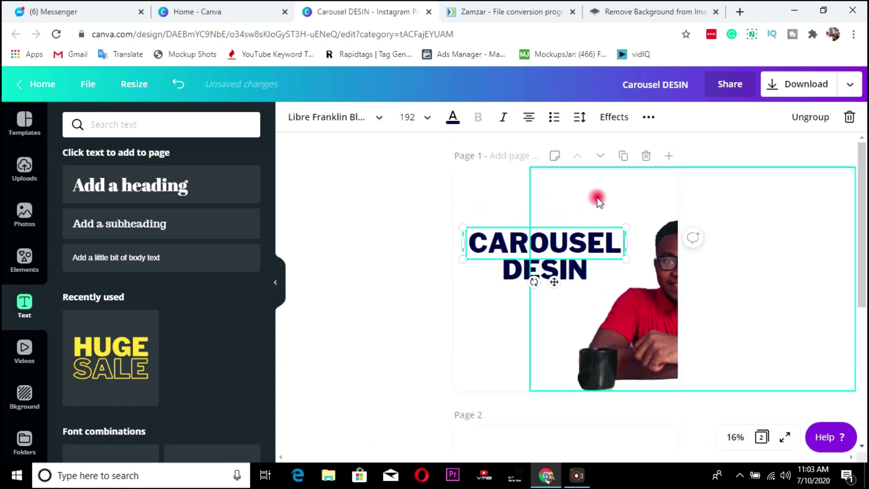
pyautogui.click(649, 116)
pyautogui.click(609, 154)
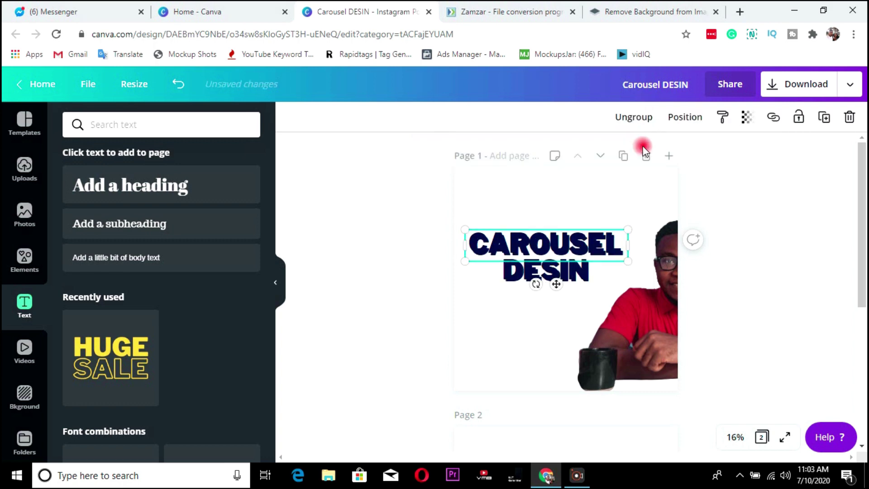
pyautogui.click(580, 251)
# Step: Drag the copy down to page 2 and retype it as USING CANVA
pyautogui.scroll(-2, 580, 251)
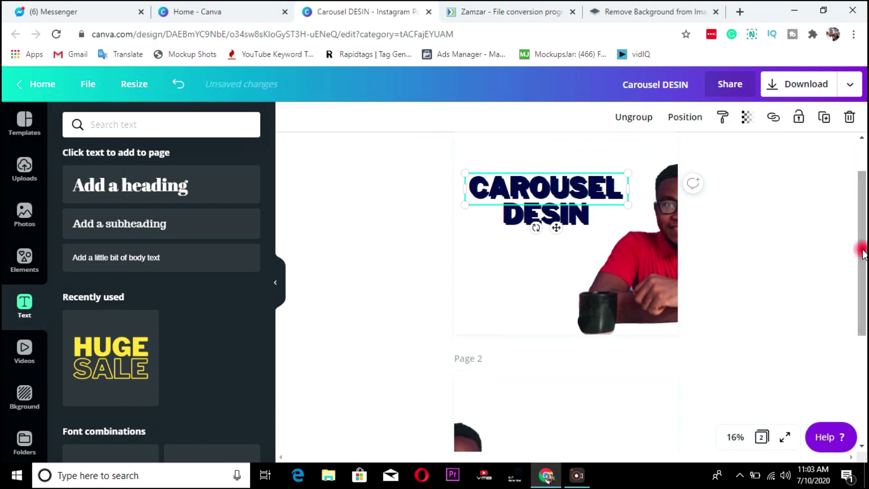
pyautogui.moveTo(585, 196); pyautogui.dragTo(601, 420)
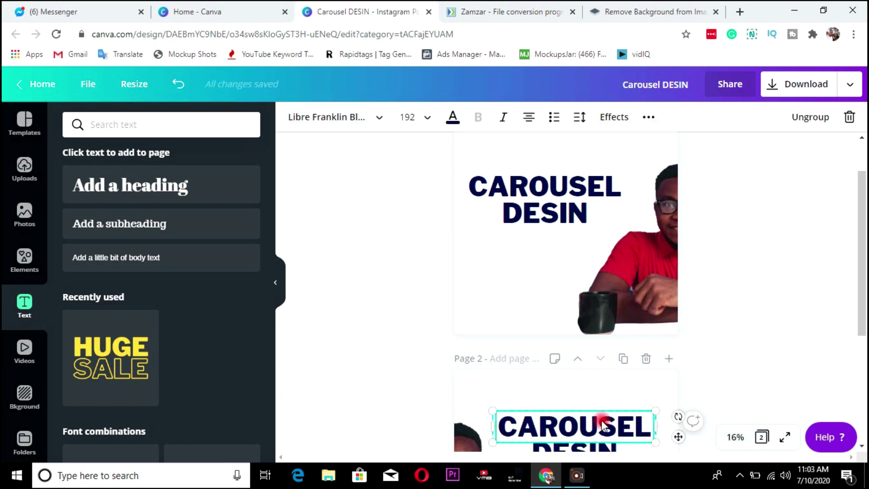
pyautogui.doubleClick(602, 420)
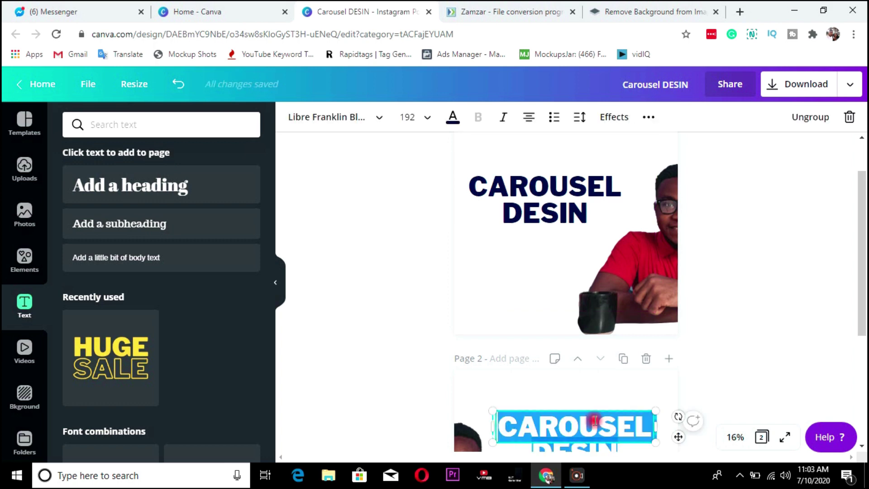
pyautogui.write('US')
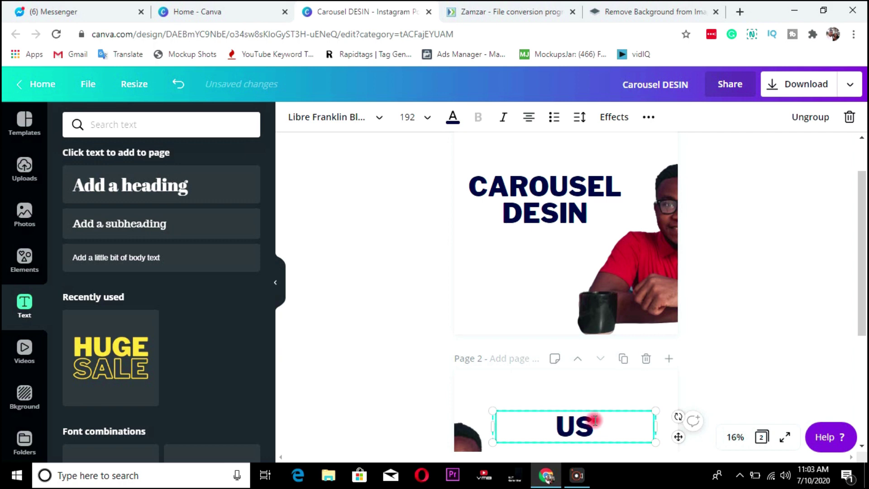
pyautogui.write('ING CA')
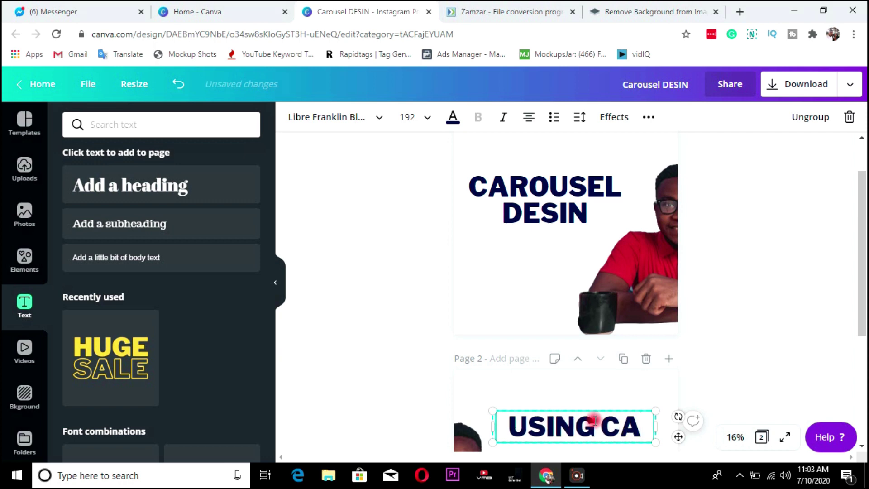
pyautogui.write('NVA')
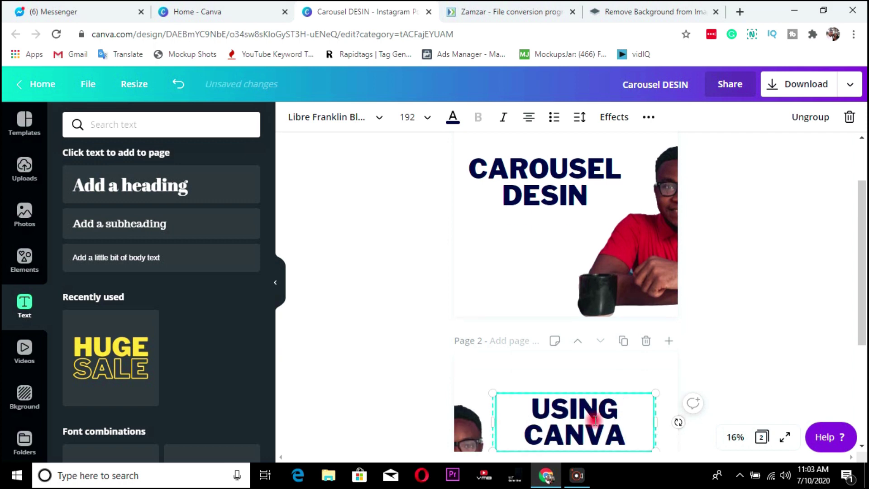
# Step: Position USING CANVA in page 2's upper right beside the man's head
pyautogui.scroll(-3, 634, 385)
pyautogui.click(588, 313)
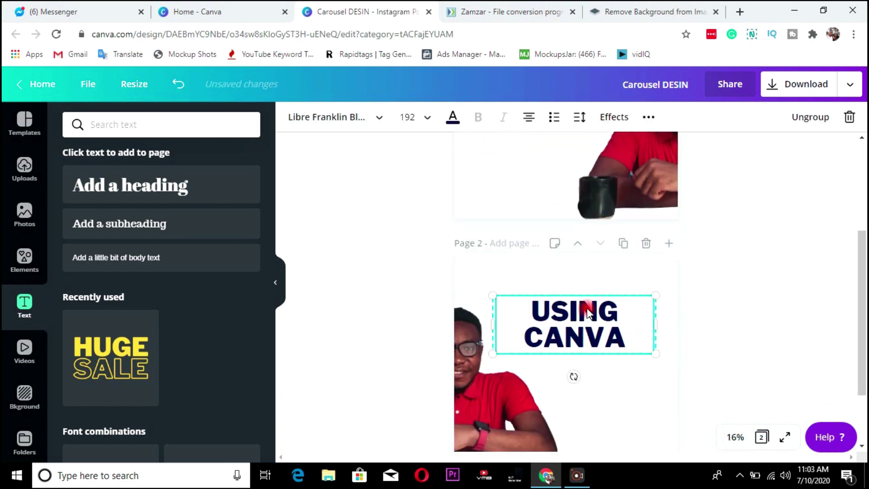
pyautogui.click(621, 363)
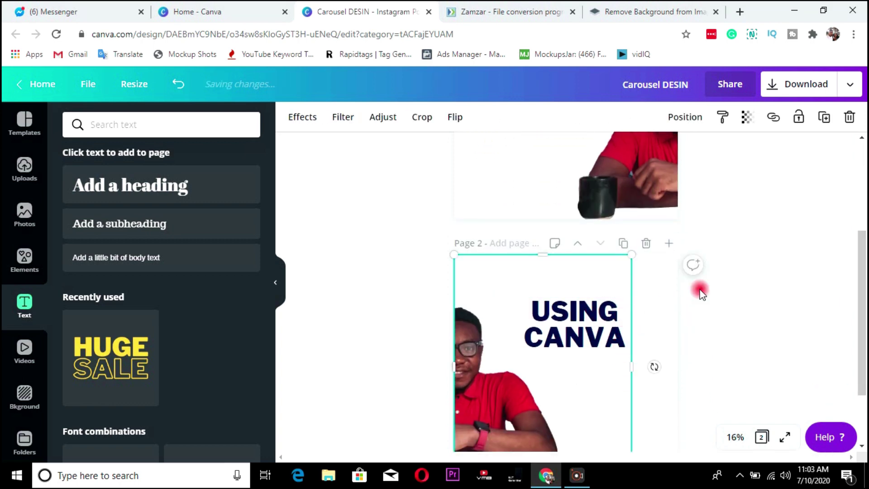
pyautogui.click(766, 284)
pyautogui.click(613, 311)
pyautogui.moveTo(614, 310); pyautogui.dragTo(641, 341)
pyautogui.click(853, 228)
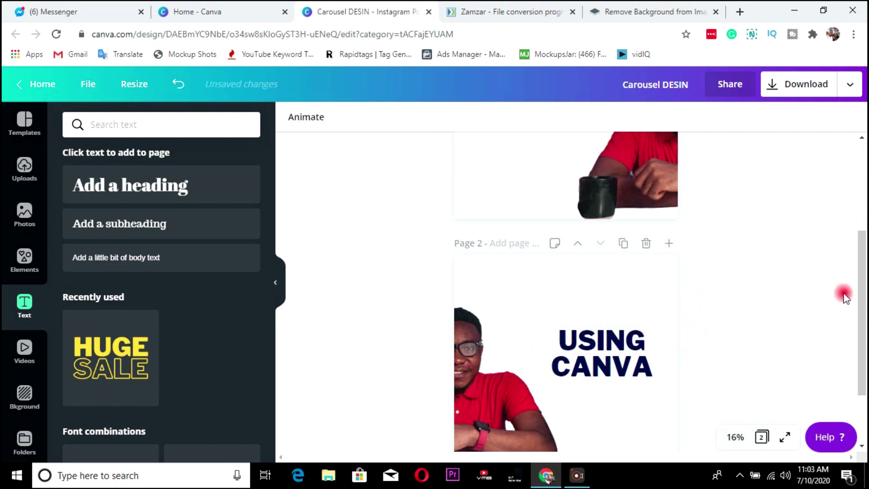
pyautogui.moveTo(861, 290)
pyautogui.mouseDown()
pyautogui.moveTo(860, 198)
pyautogui.moveTo(865, 290)
pyautogui.mouseUp()
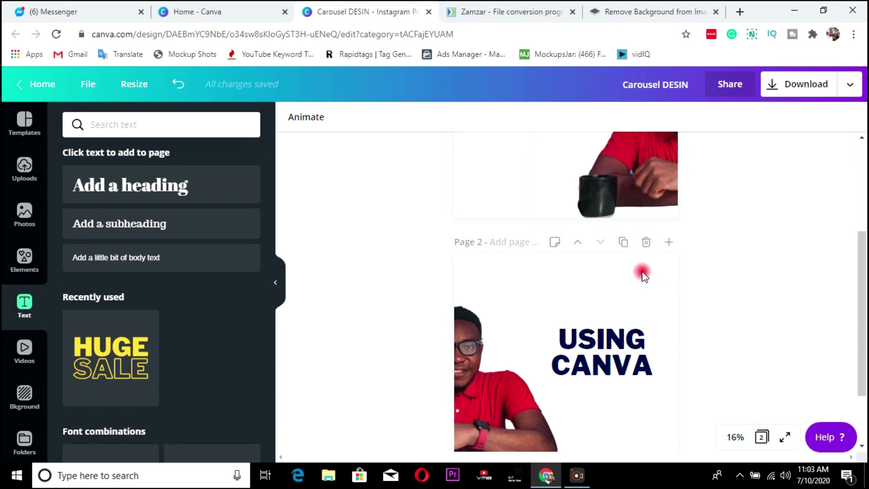
pyautogui.moveTo(863, 247); pyautogui.dragTo(864, 330)
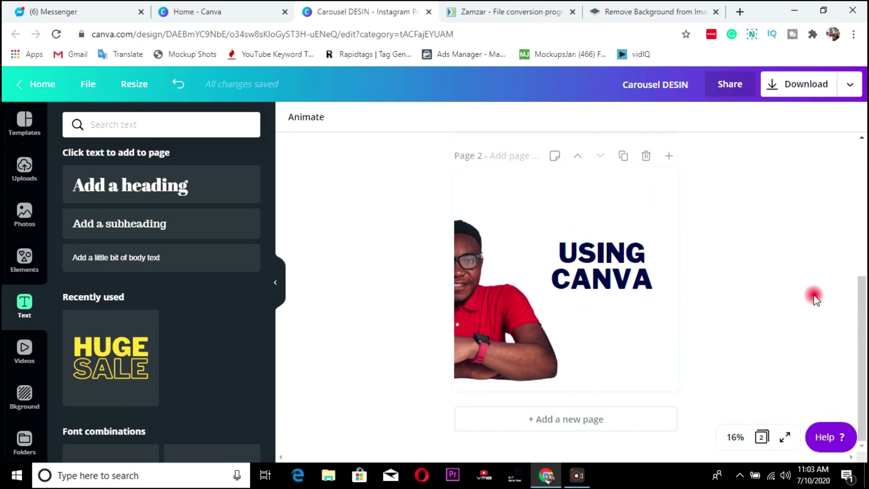
pyautogui.moveTo(607, 258); pyautogui.dragTo(600, 274)
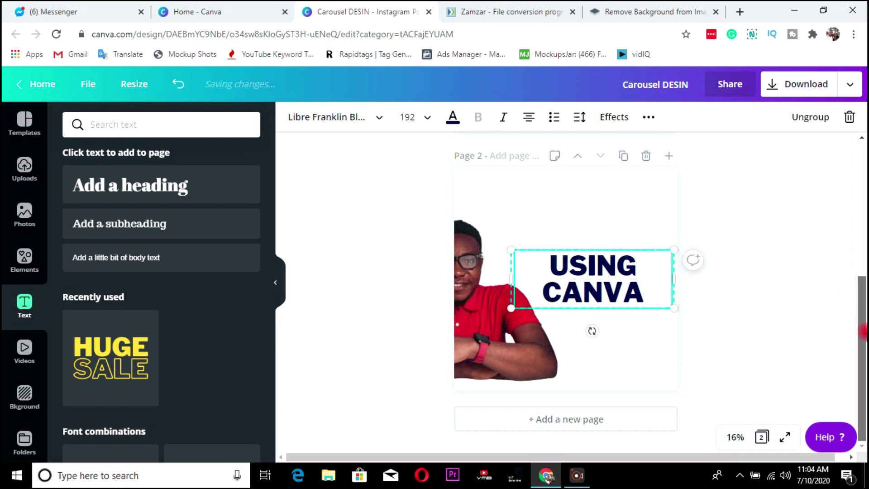
# Step: Add a blank page 3 and move a copy of the USING CANVA headline onto it
pyautogui.click(587, 424)
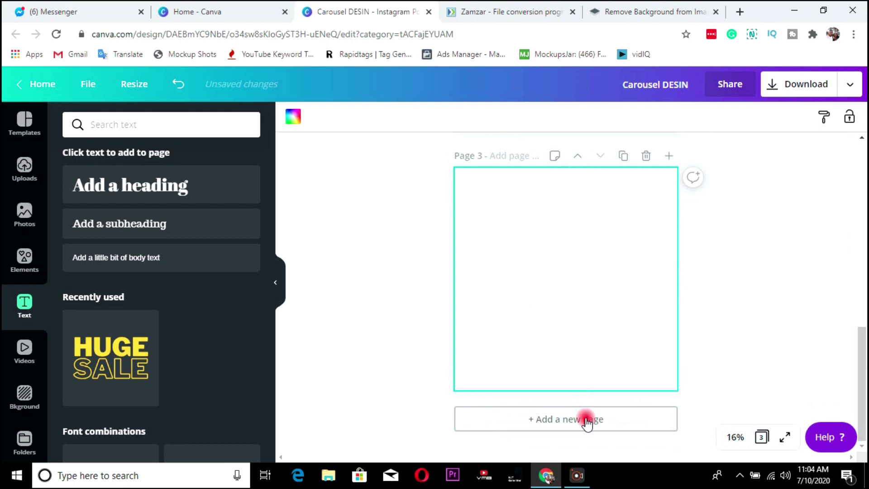
pyautogui.moveTo(862, 362); pyautogui.dragTo(863, 302)
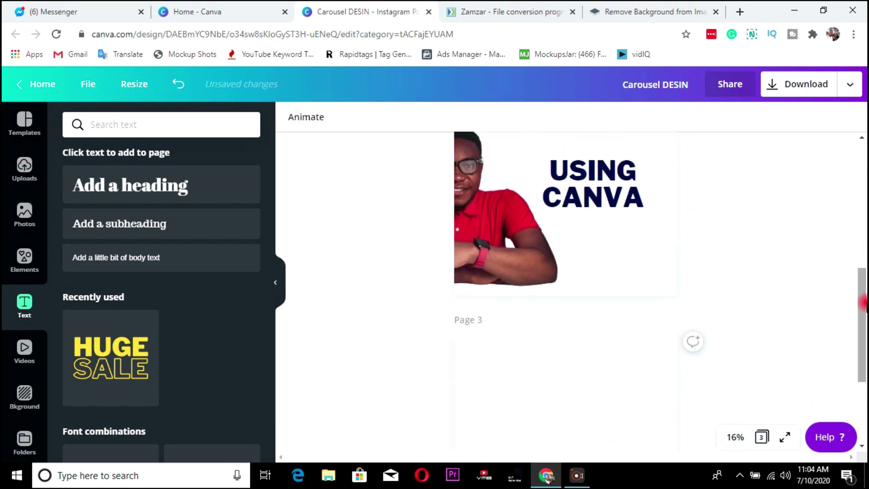
pyautogui.click(609, 170)
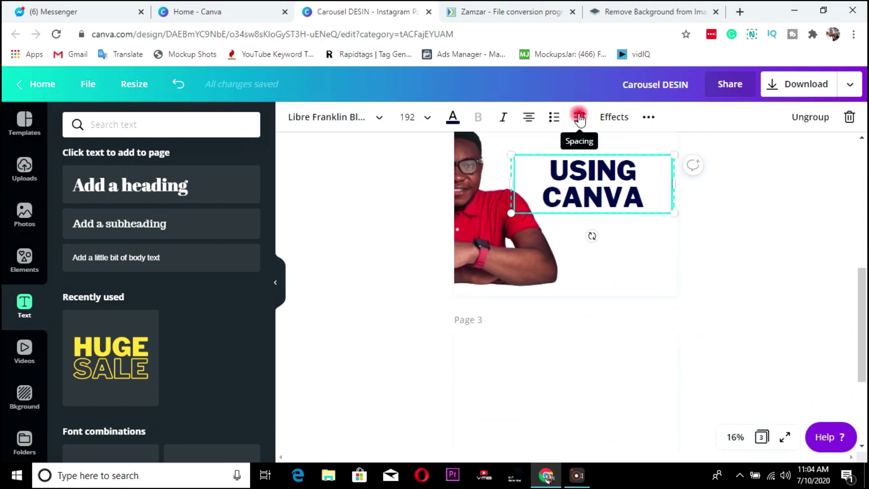
pyautogui.click(649, 118)
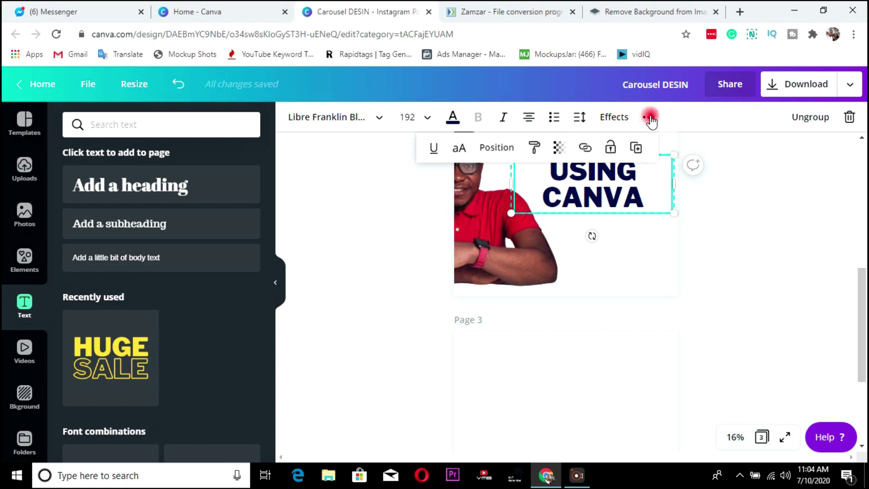
pyautogui.click(634, 149)
pyautogui.moveTo(603, 188); pyautogui.dragTo(588, 396)
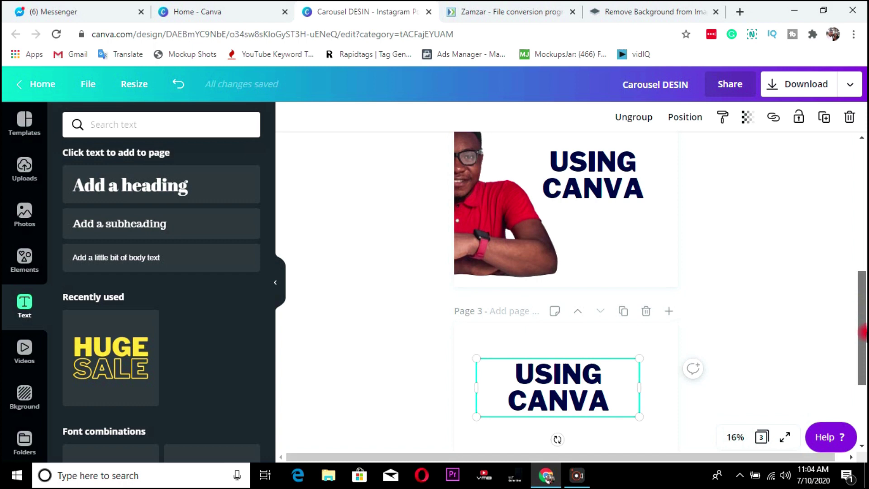
pyautogui.moveTo(863, 332); pyautogui.dragTo(854, 359)
# Step: Retype the copied headline as TEXT CAROUSEL
pyautogui.click(596, 279)
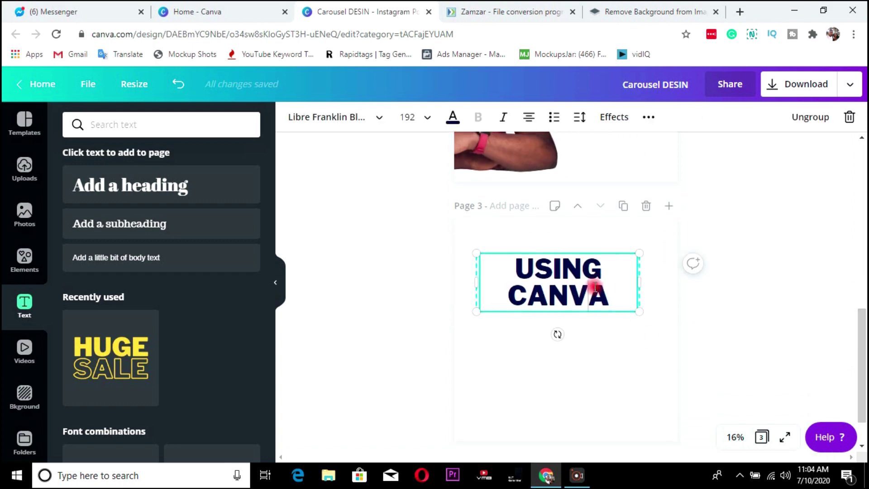
pyautogui.hotkey('ctrl', 'a')
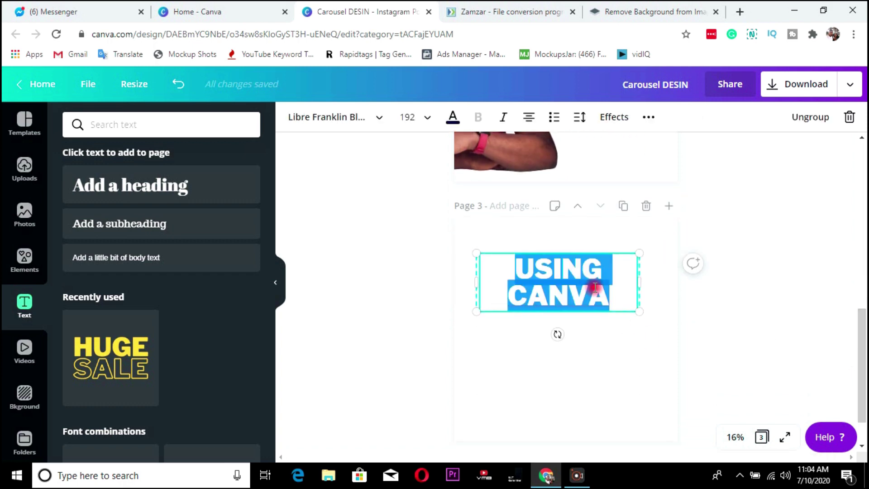
pyautogui.write('TEST')
pyautogui.press('BackSpace')
pyautogui.press('BackSpace')
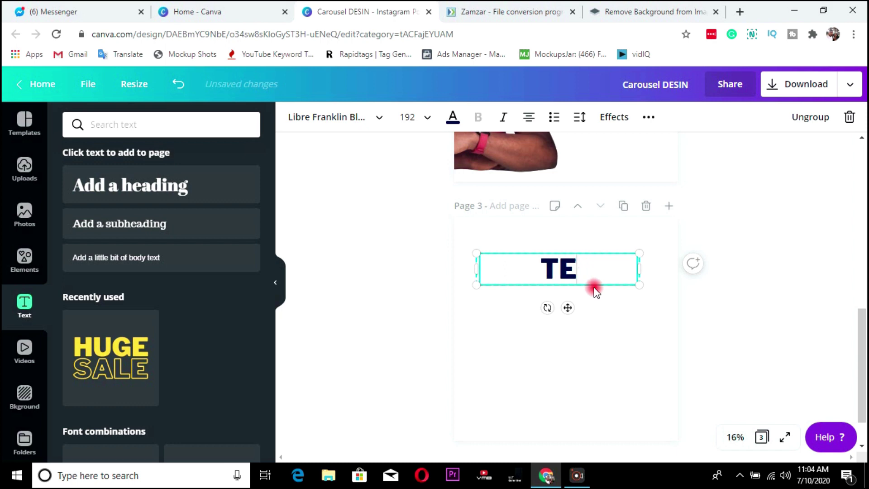
pyautogui.write('XT CARO')
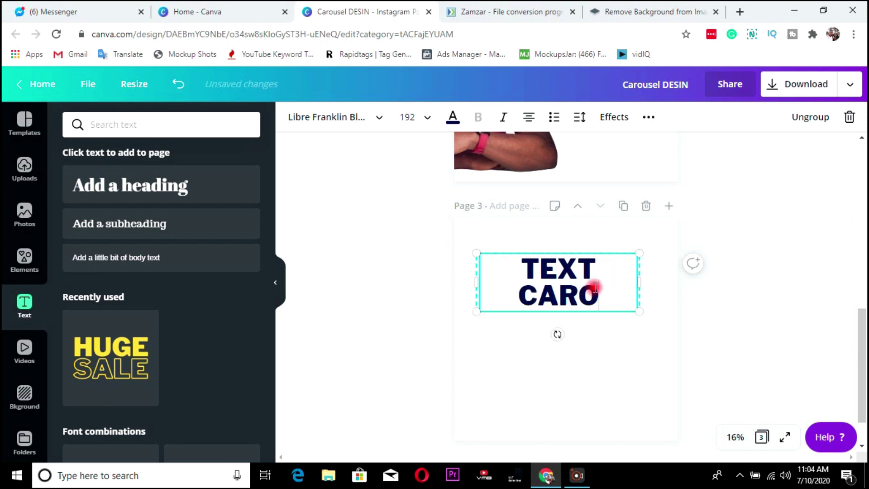
pyautogui.write('USEL')
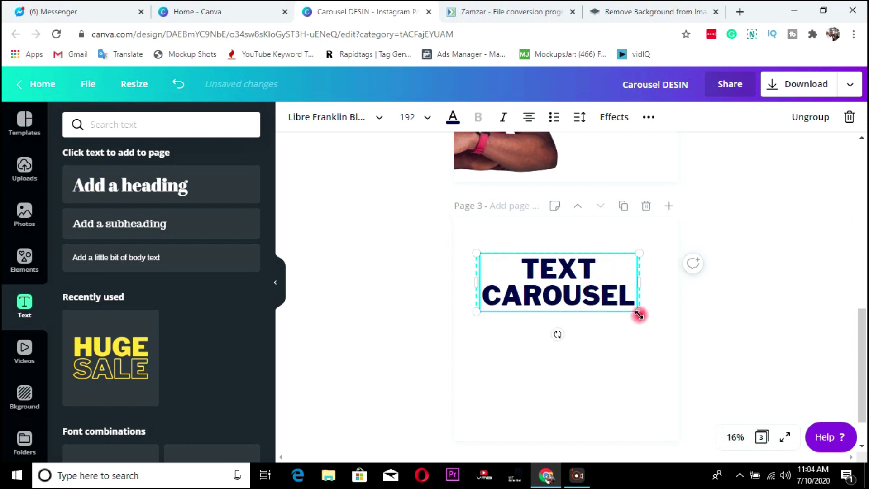
# Step: Fit TEXT CAROUSEL on one line, lower it, and push it past page 3's right edge
pyautogui.moveTo(651, 317); pyautogui.dragTo(658, 320)
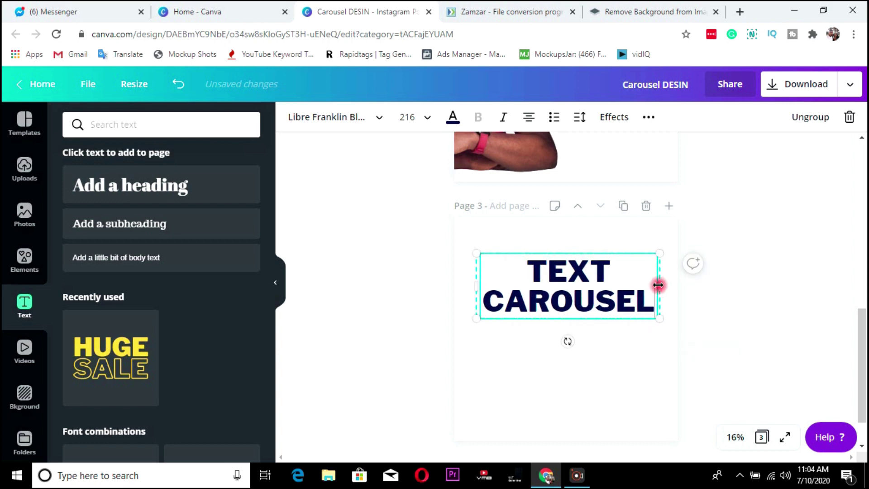
pyautogui.moveTo(658, 284); pyautogui.dragTo(680, 284)
pyautogui.moveTo(684, 317); pyautogui.dragTo(677, 267)
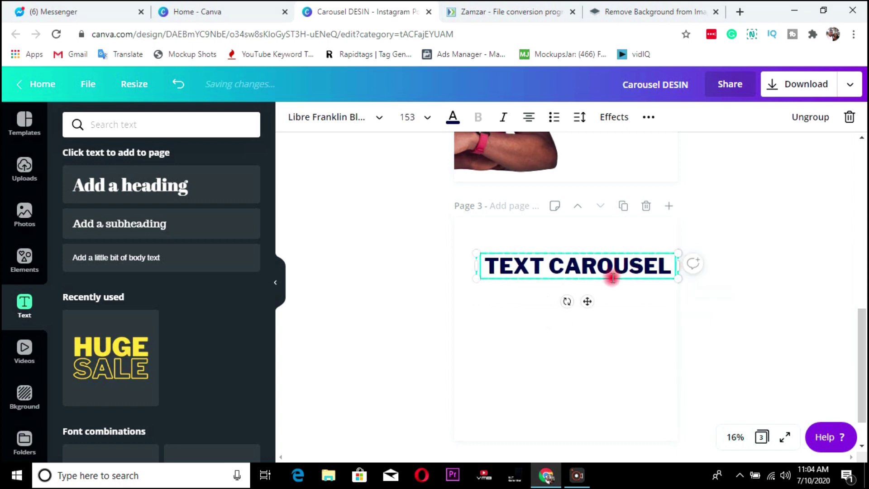
pyautogui.moveTo(587, 300); pyautogui.dragTo(575, 336)
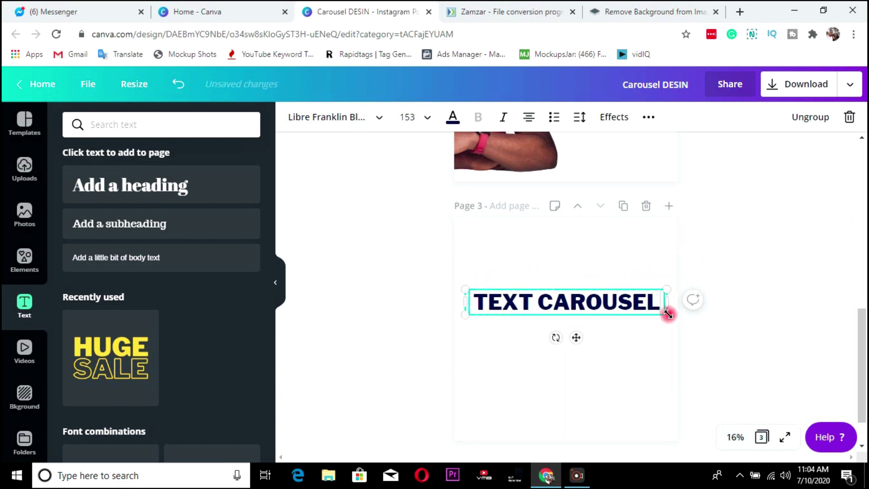
pyautogui.moveTo(674, 319); pyautogui.dragTo(678, 317)
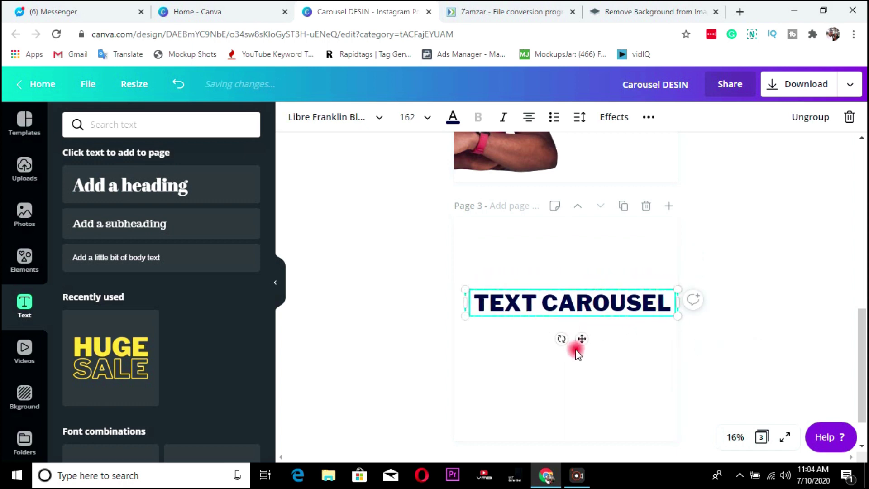
pyautogui.moveTo(583, 364); pyautogui.dragTo(584, 358)
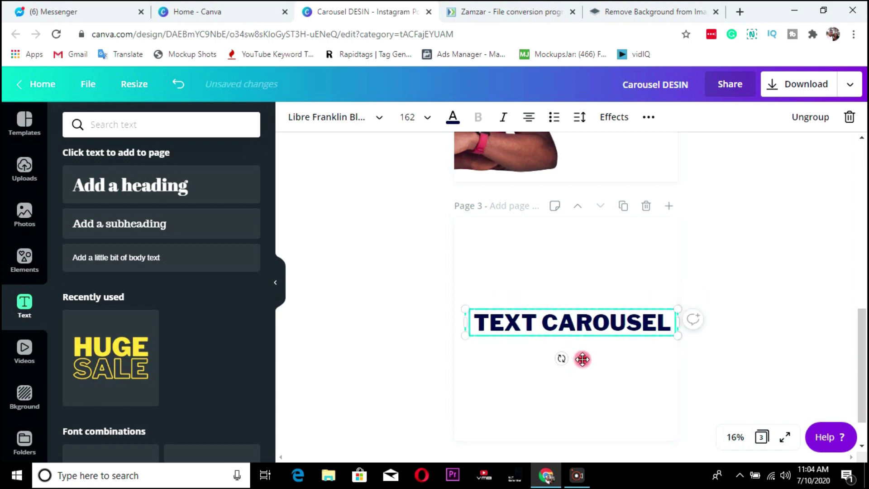
pyautogui.moveTo(603, 393); pyautogui.dragTo(720, 342)
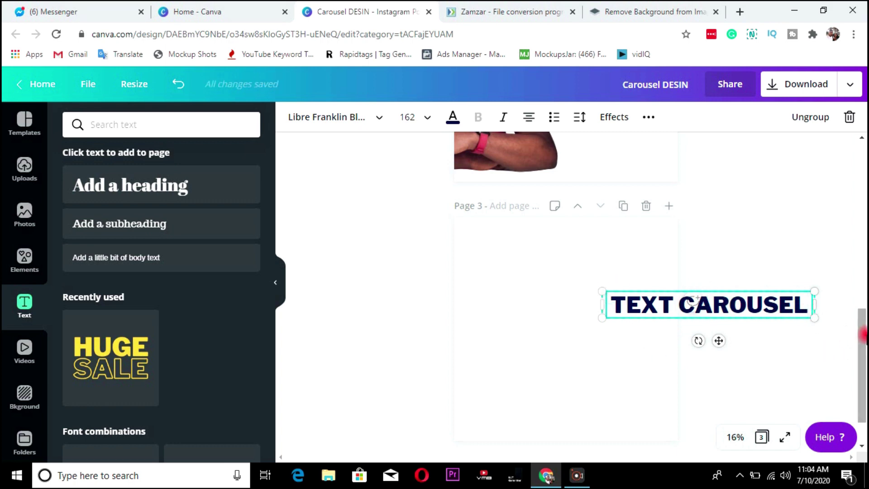
# Step: Duplicate page 3 as page 4 and recentre its TEXT CAROUSEL headline
pyautogui.scroll(-1, 863, 363)
pyautogui.click(566, 407)
pyautogui.click(625, 161)
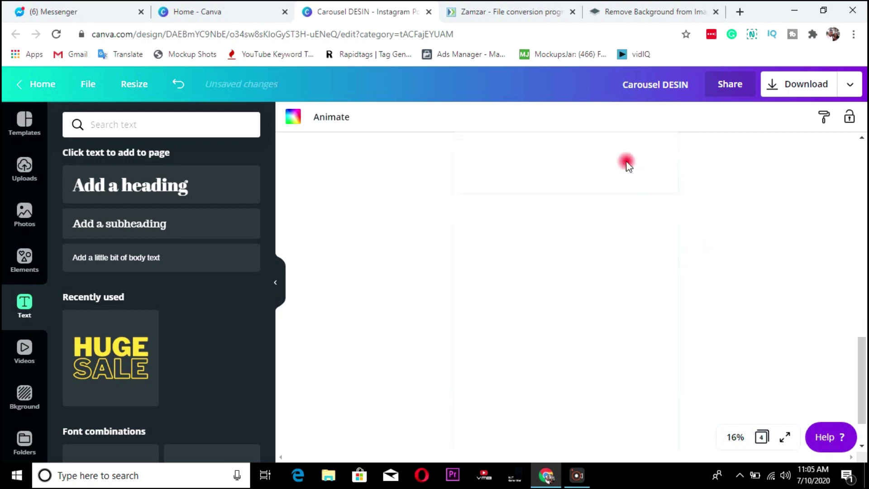
pyautogui.click(657, 274)
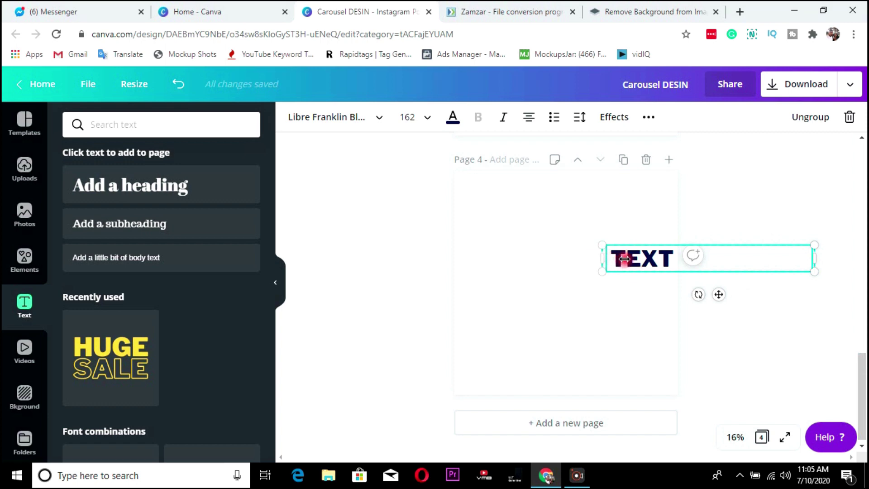
pyautogui.moveTo(624, 259); pyautogui.dragTo(678, 253)
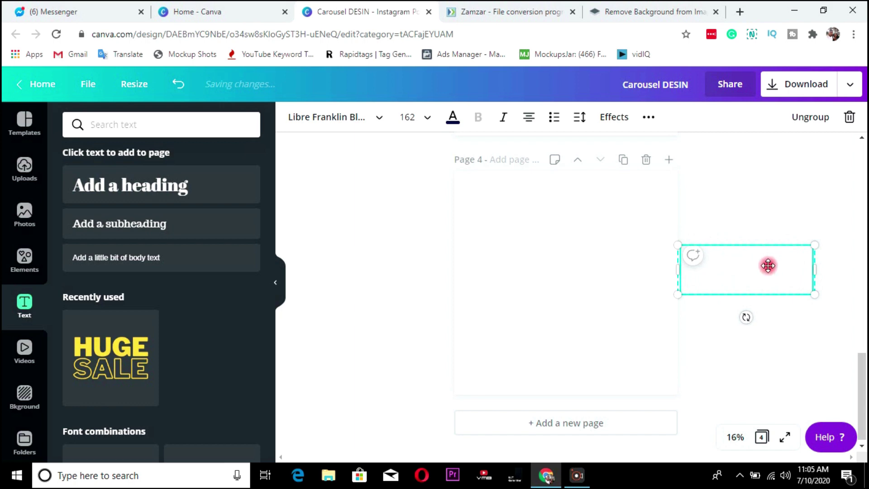
pyautogui.moveTo(769, 266); pyautogui.dragTo(569, 270)
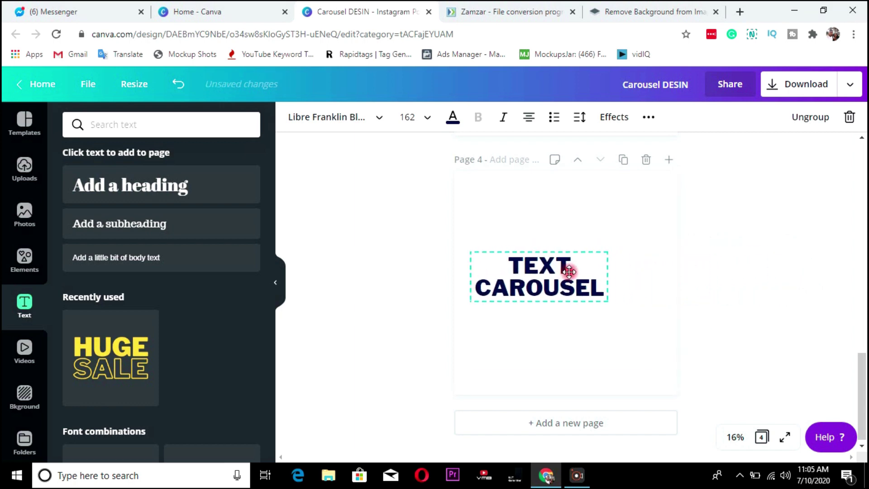
pyautogui.click(864, 314)
pyautogui.moveTo(864, 313); pyautogui.dragTo(864, 280)
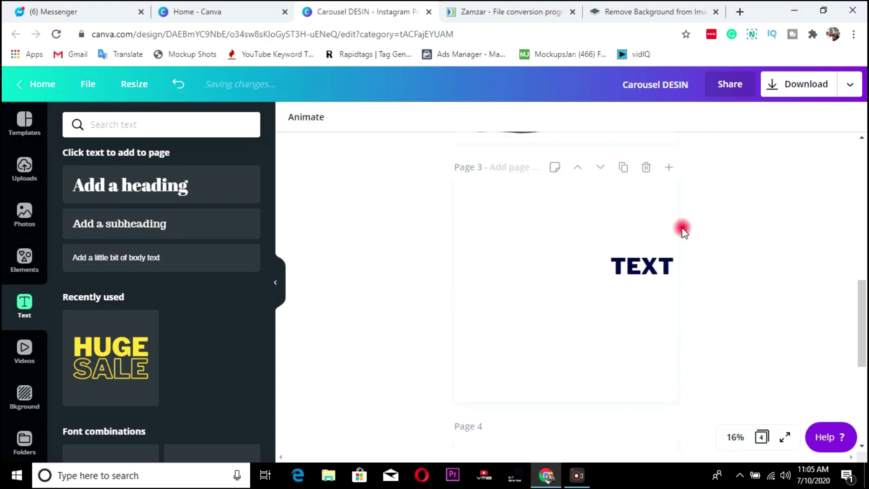
# Step: Remove page 4 with its TEXT group, leaving a three-page design
pyautogui.click(635, 268)
pyautogui.click(636, 272)
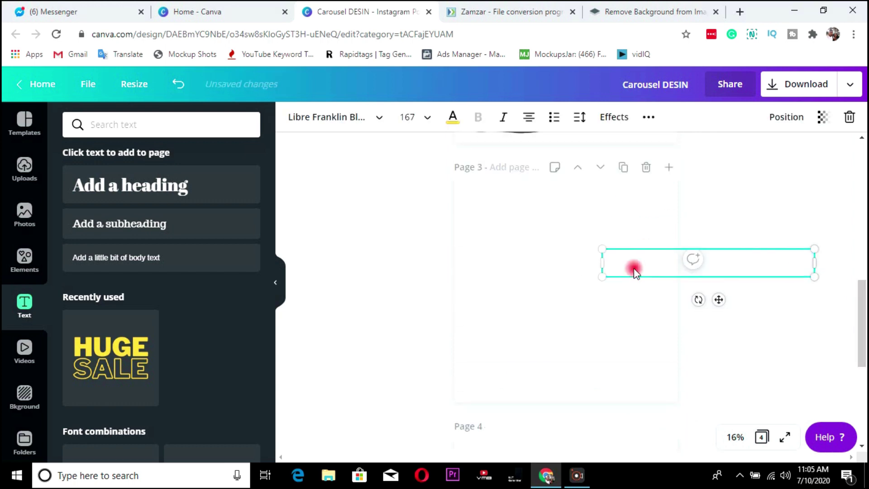
pyautogui.moveTo(863, 292); pyautogui.dragTo(863, 333)
pyautogui.click(525, 445)
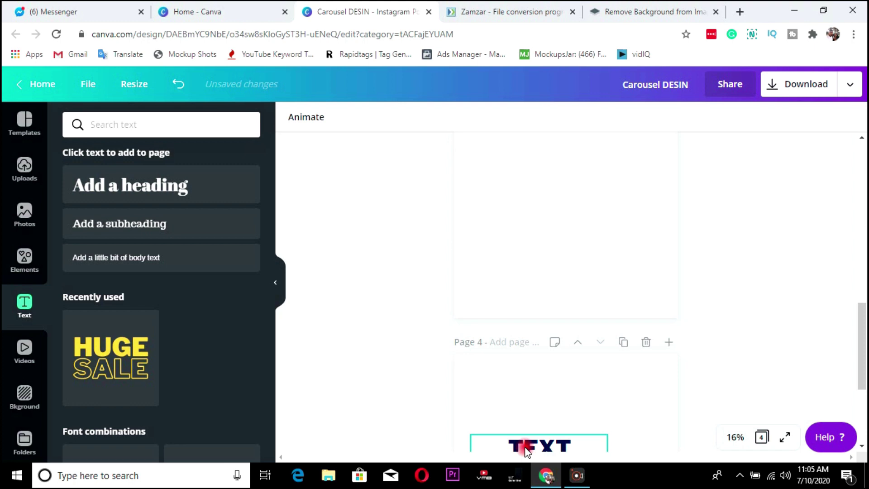
pyautogui.click(525, 445)
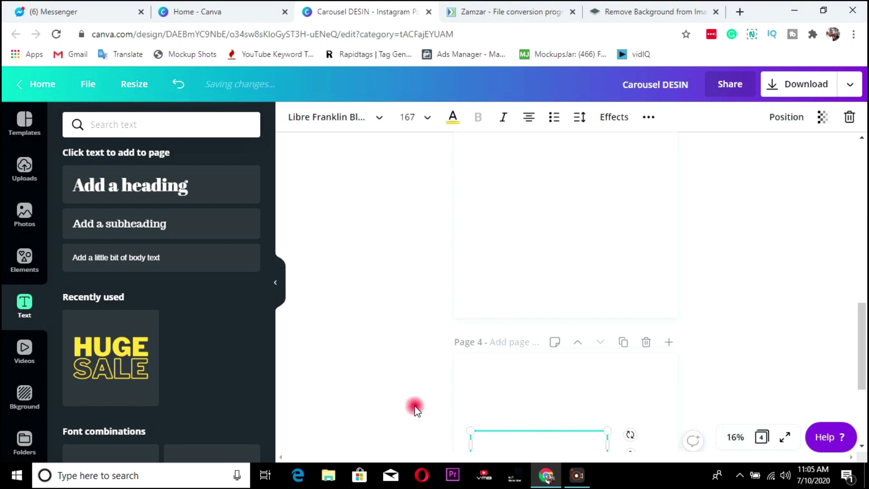
pyautogui.click(645, 342)
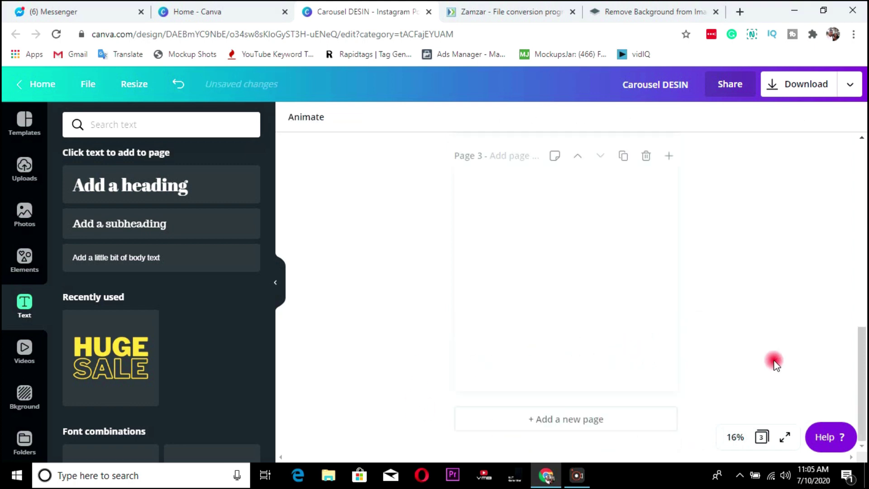
pyautogui.moveTo(862, 350); pyautogui.dragTo(863, 295)
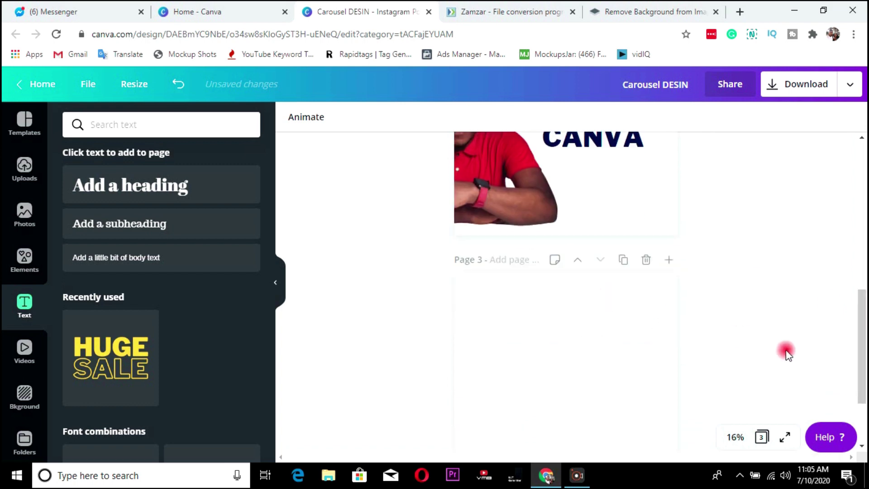
pyautogui.moveTo(863, 326); pyautogui.dragTo(863, 285)
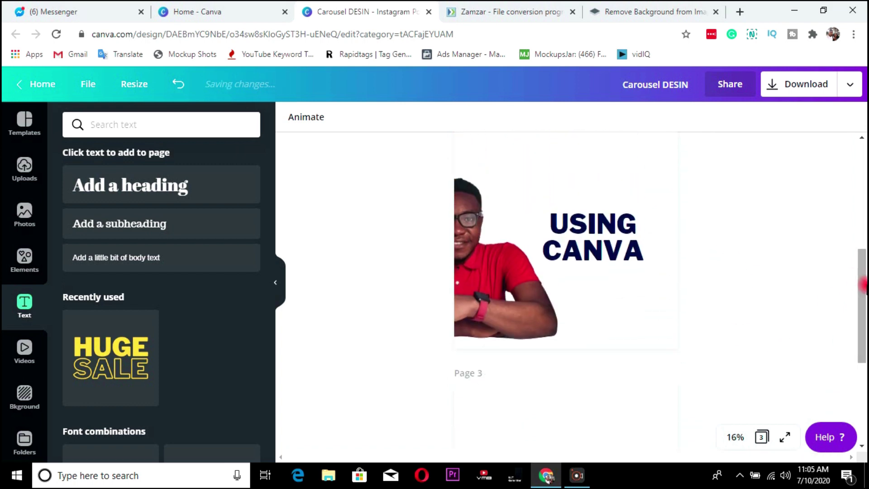
pyautogui.scroll(-4, 863, 286)
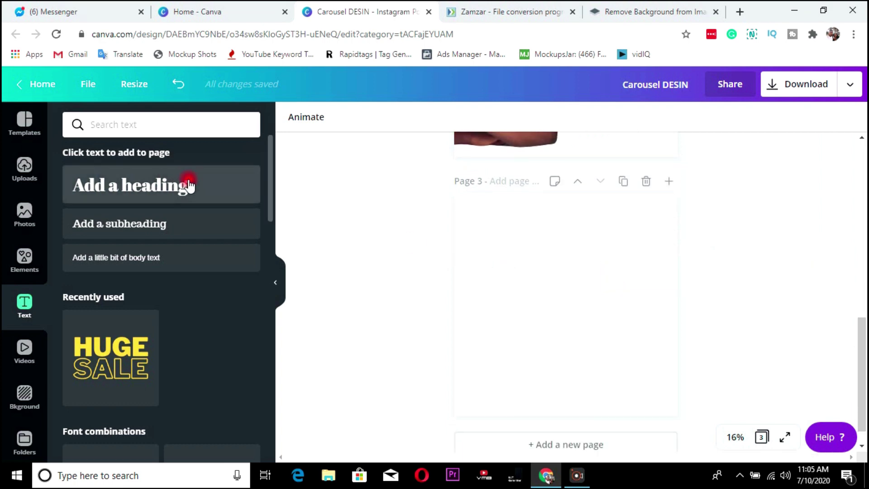
# Step: Add the red-shirt cut-out of the man from Uploads to page 3 and enlarge it
pyautogui.click(24, 208)
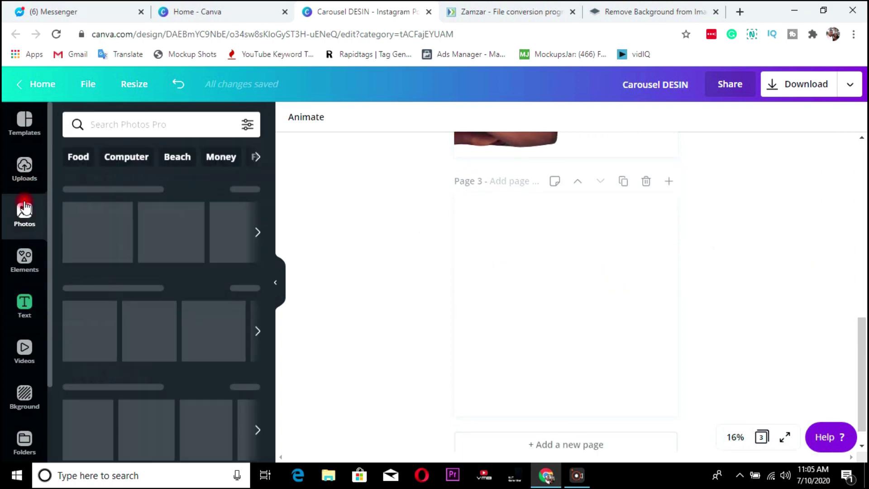
pyautogui.click(25, 169)
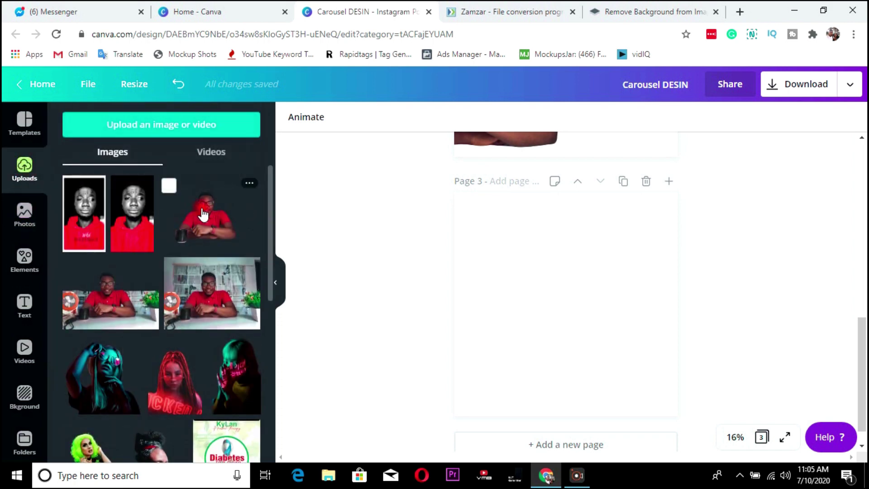
pyautogui.click(197, 216)
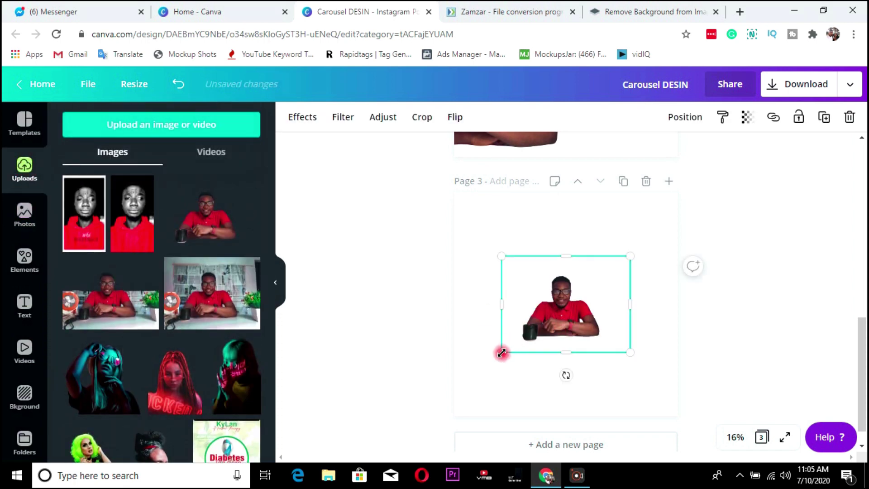
pyautogui.moveTo(462, 388); pyautogui.dragTo(372, 451)
pyautogui.moveTo(520, 356); pyautogui.dragTo(576, 341)
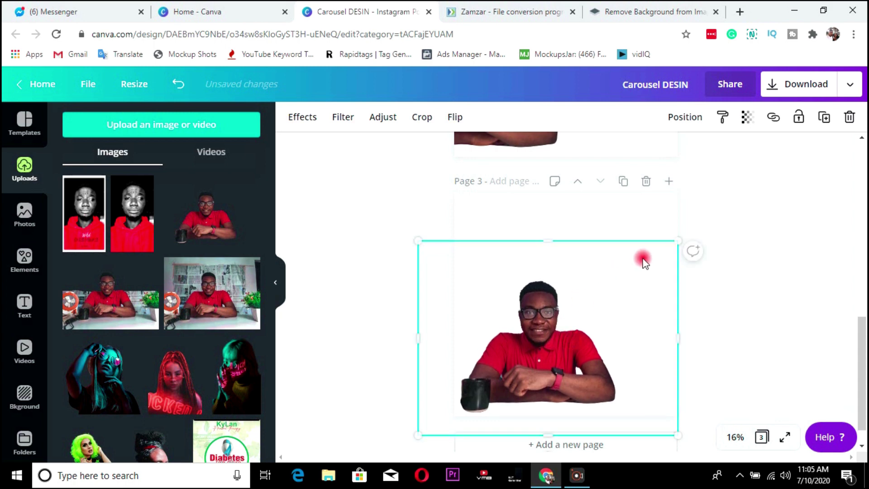
# Step: Stretch the photo to page 3's full height and shift it past the left edge
pyautogui.moveTo(694, 222); pyautogui.dragTo(708, 207)
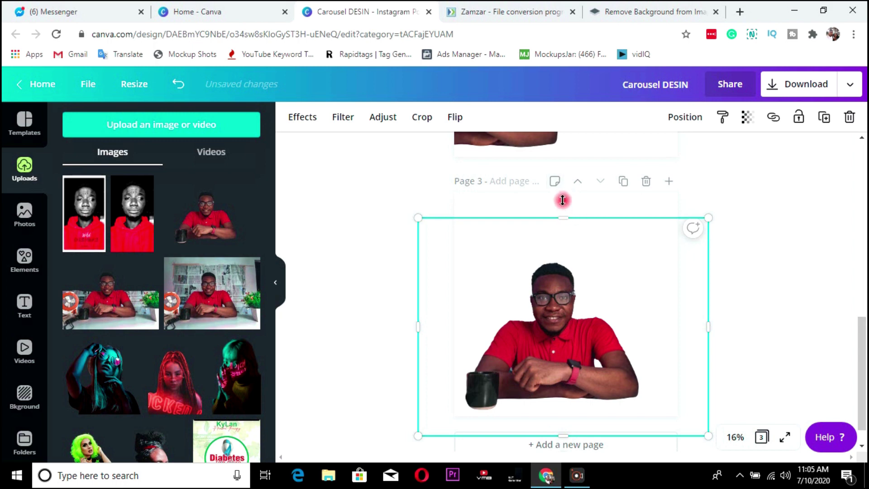
pyautogui.moveTo(562, 199); pyautogui.dragTo(555, 181)
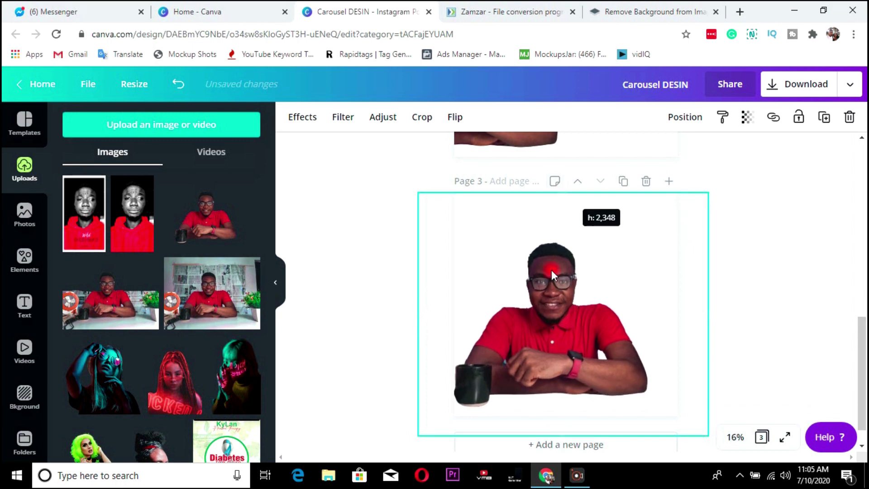
pyautogui.moveTo(564, 418); pyautogui.dragTo(562, 412)
pyautogui.moveTo(574, 313); pyautogui.dragTo(671, 322)
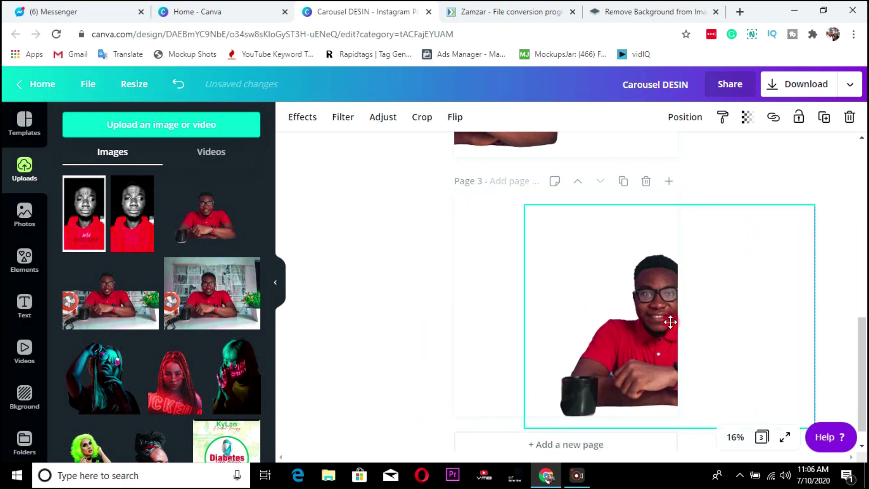
pyautogui.moveTo(571, 343); pyautogui.dragTo(461, 327)
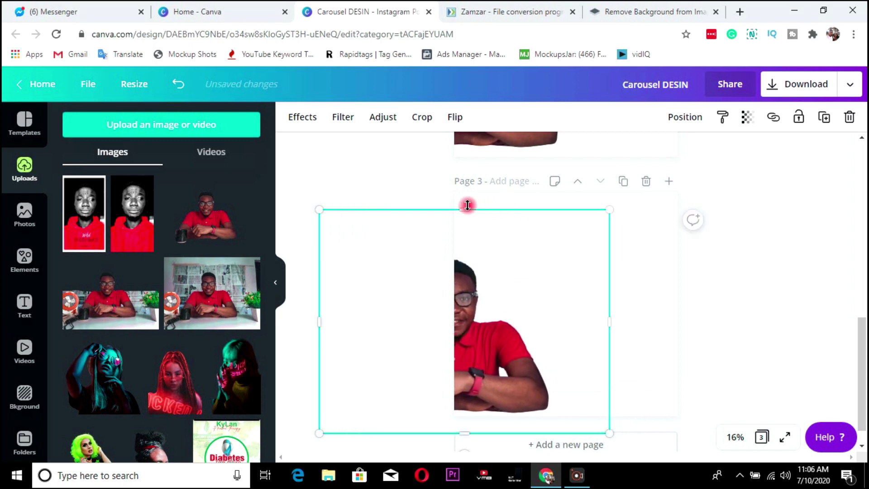
pyautogui.moveTo(467, 197); pyautogui.dragTo(465, 190)
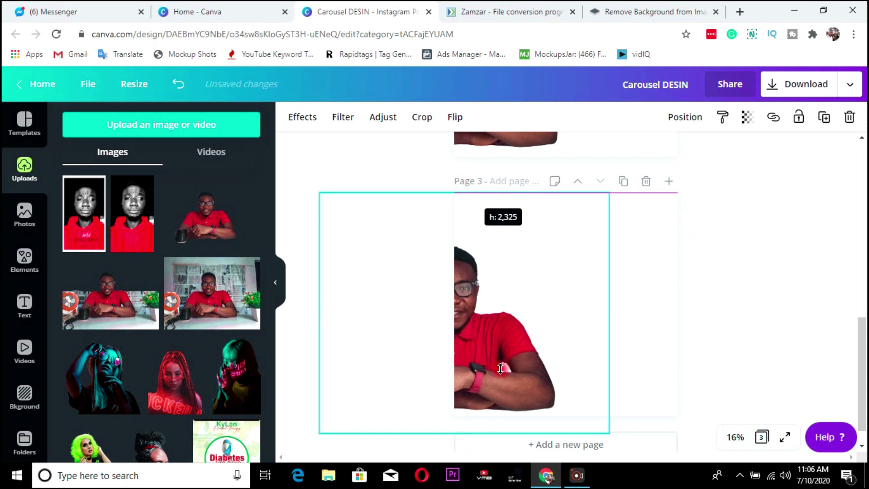
pyautogui.moveTo(501, 368); pyautogui.dragTo(500, 368)
pyautogui.moveTo(462, 417); pyautogui.dragTo(461, 416)
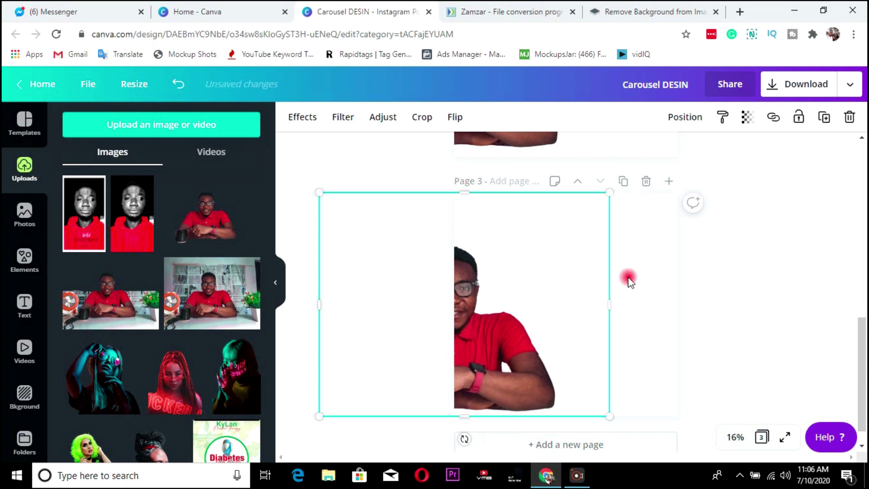
# Step: Duplicate page 3, then slide the man's photo on page 4 to the right edge, showing his face and mug
pyautogui.click(624, 183)
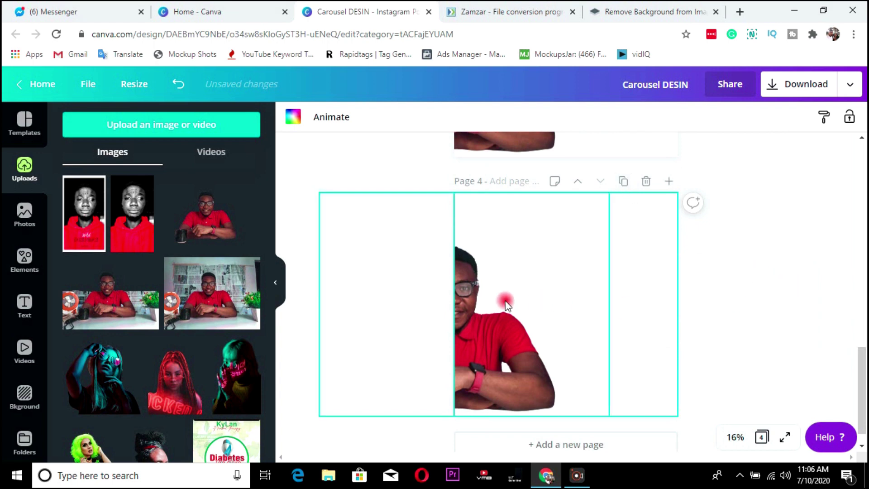
pyautogui.moveTo(466, 304); pyautogui.dragTo(554, 293)
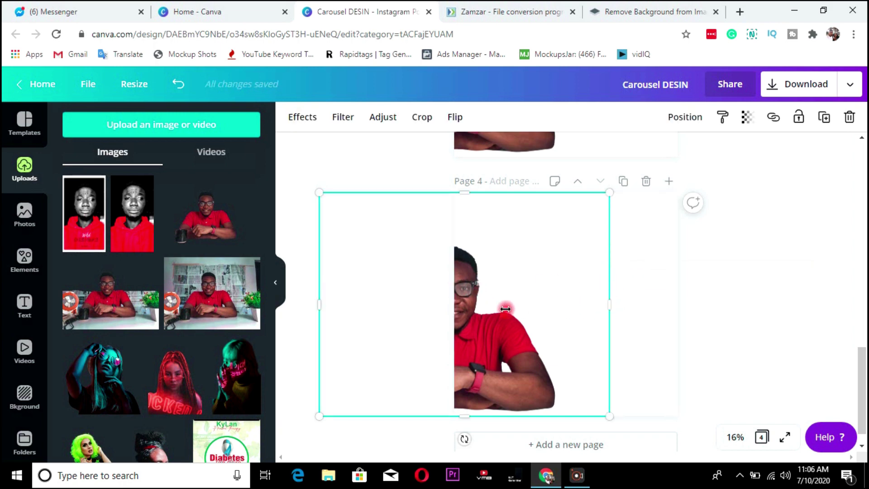
pyautogui.moveTo(506, 309); pyautogui.dragTo(630, 300)
pyautogui.scroll(3, 856, 347)
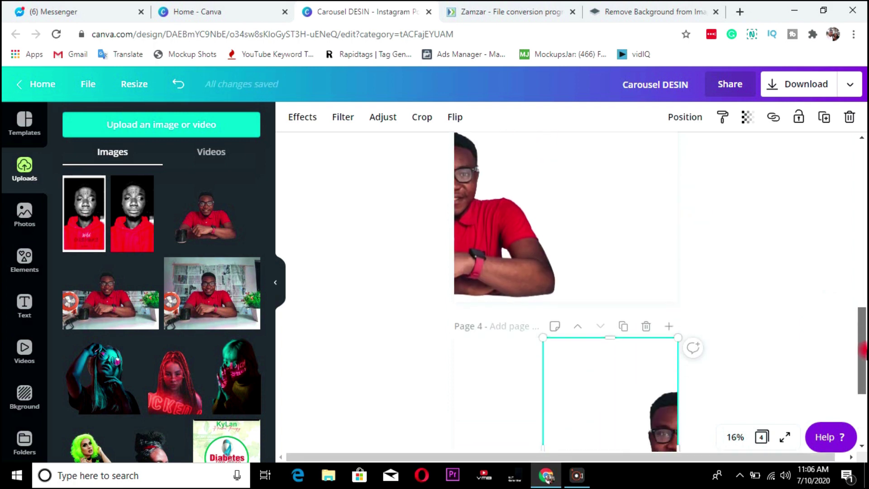
pyautogui.scroll(-1, 862, 348)
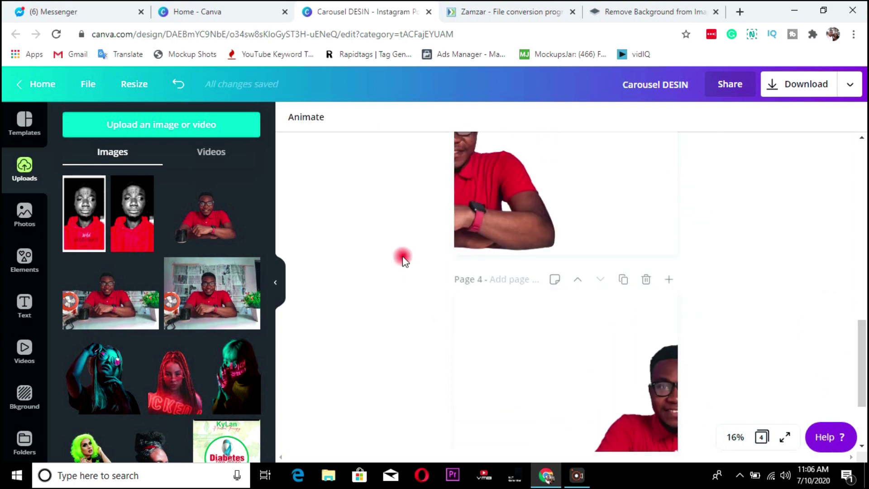
pyautogui.scroll(-2, 702, 303)
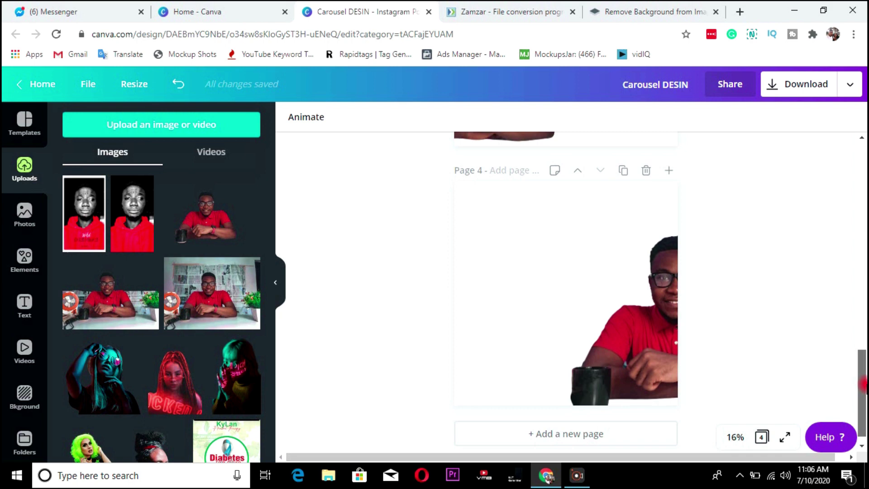
pyautogui.moveTo(863, 358); pyautogui.dragTo(862, 172)
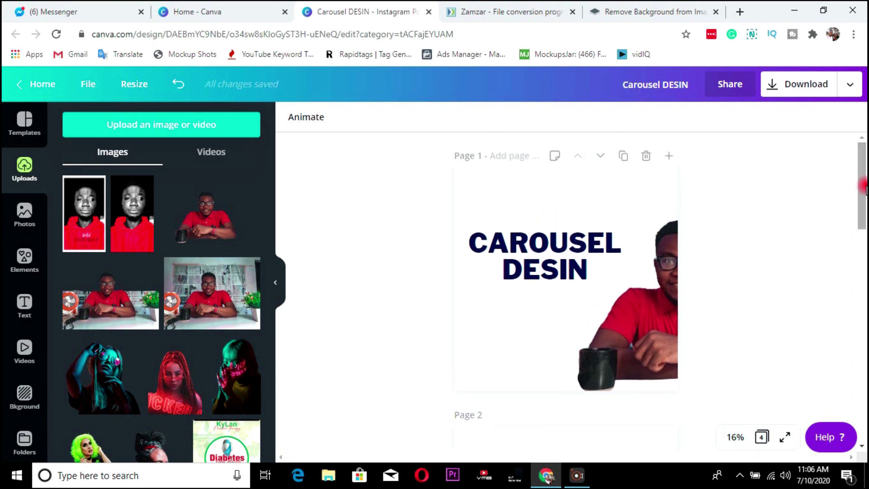
# Step: Open the PNG download settings and their page selector
pyautogui.click(851, 86)
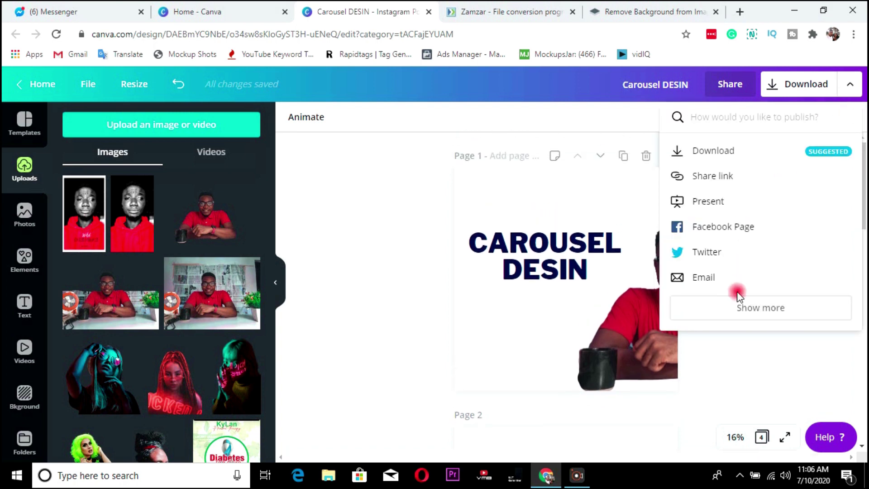
pyautogui.click(713, 154)
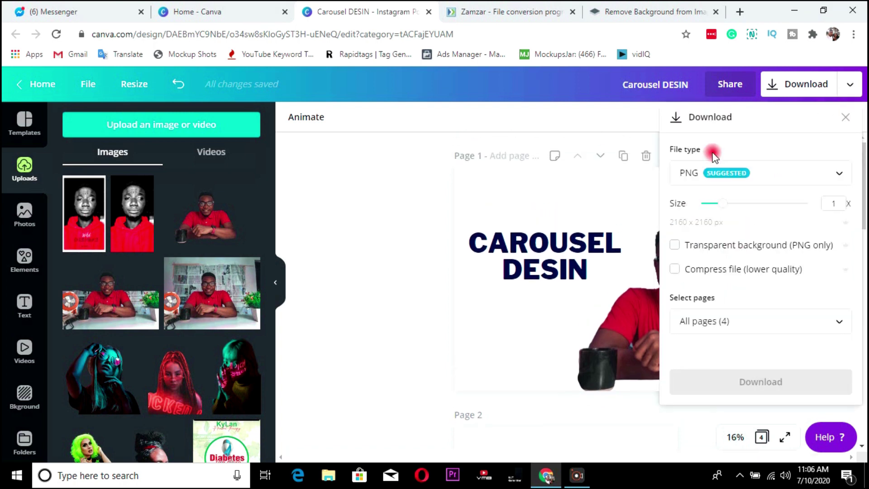
pyautogui.click(777, 322)
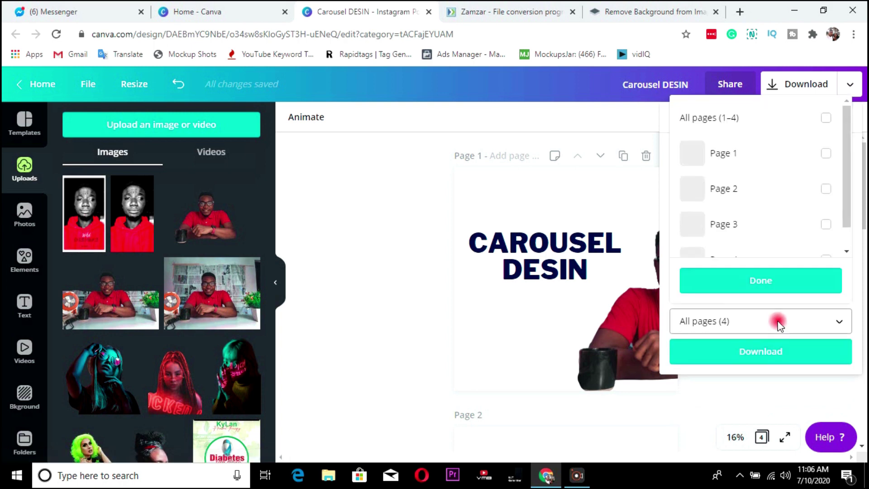
# Step: Select pages 1–4 and download all four pages as 2160 × 2160 PNGs
pyautogui.click(826, 154)
pyautogui.click(826, 189)
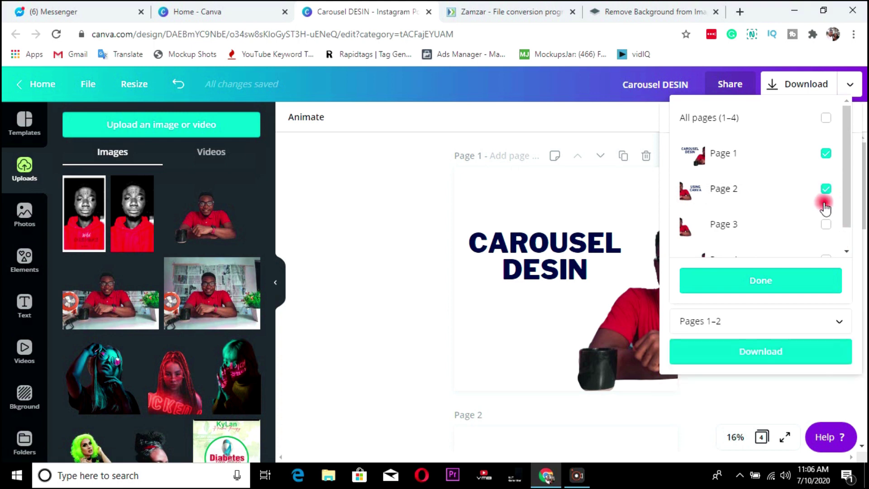
pyautogui.click(826, 224)
pyautogui.moveTo(848, 207); pyautogui.dragTo(847, 229)
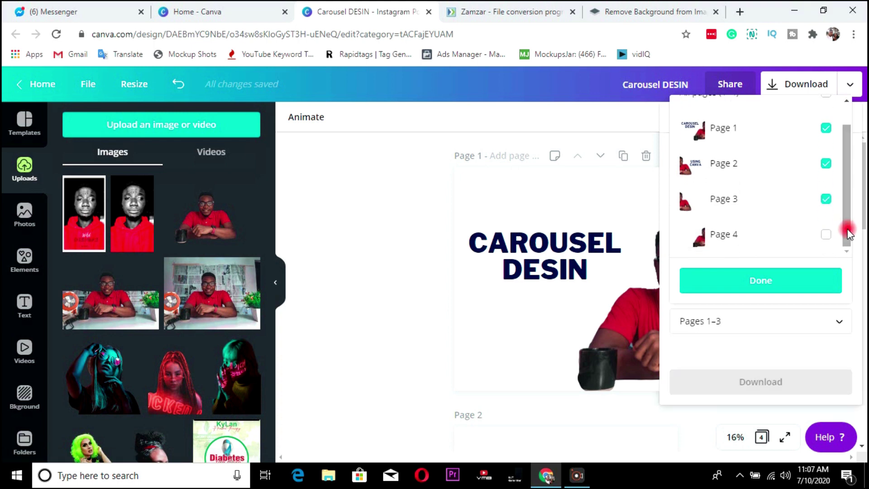
pyautogui.click(827, 234)
pyautogui.click(774, 277)
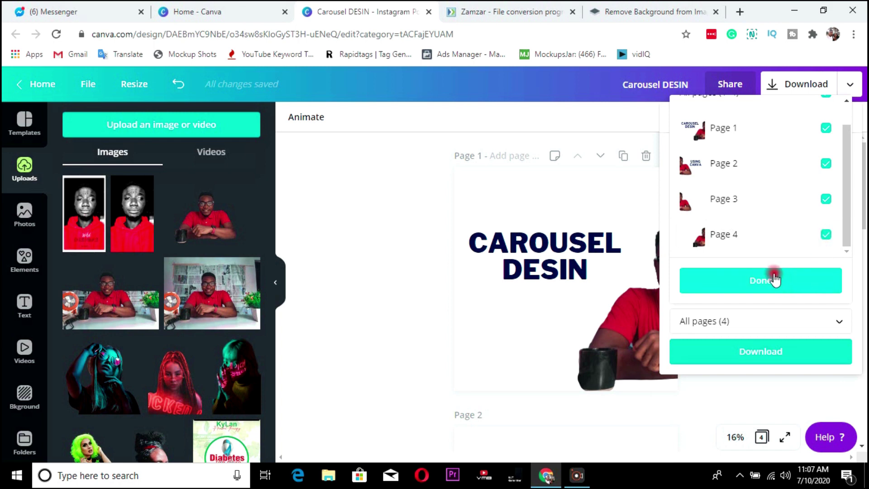
pyautogui.click(765, 354)
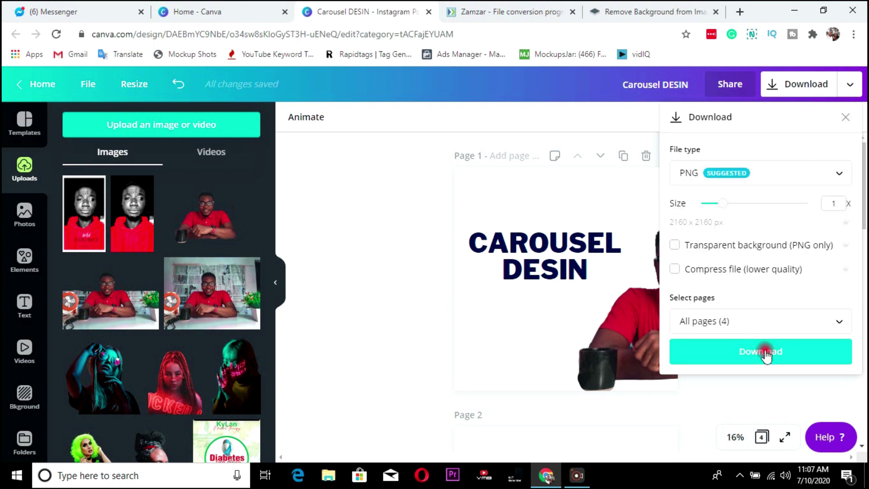